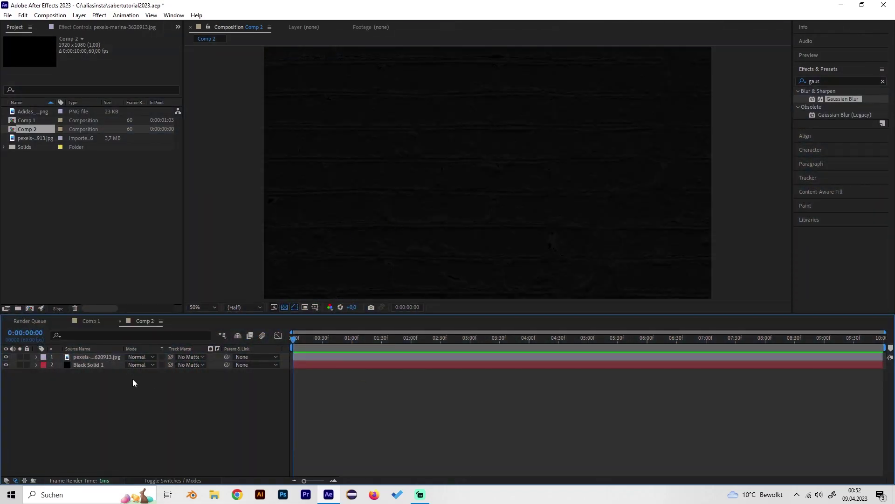
Step: Place Adidas_logo.png at the top of Comp 2 and hide the pexels photo and Black Solid layers
left_click_drag(33, 112, 107, 357)
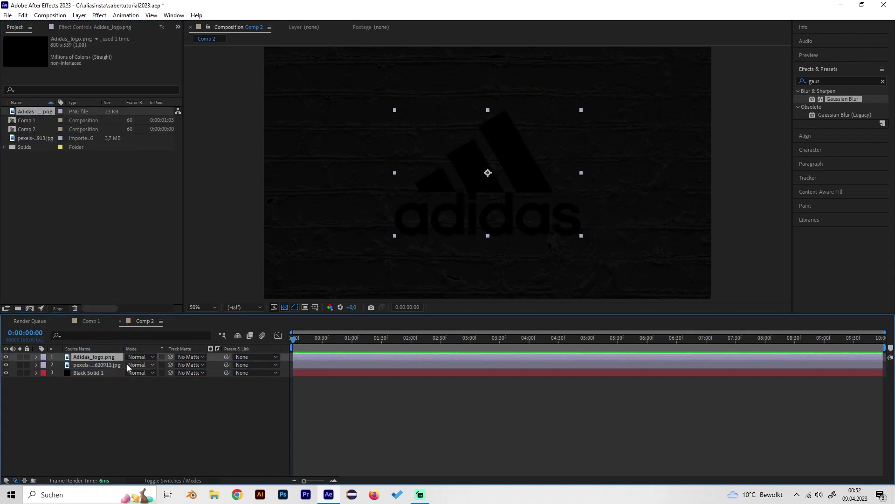
left_click(6, 364)
left_click(7, 372)
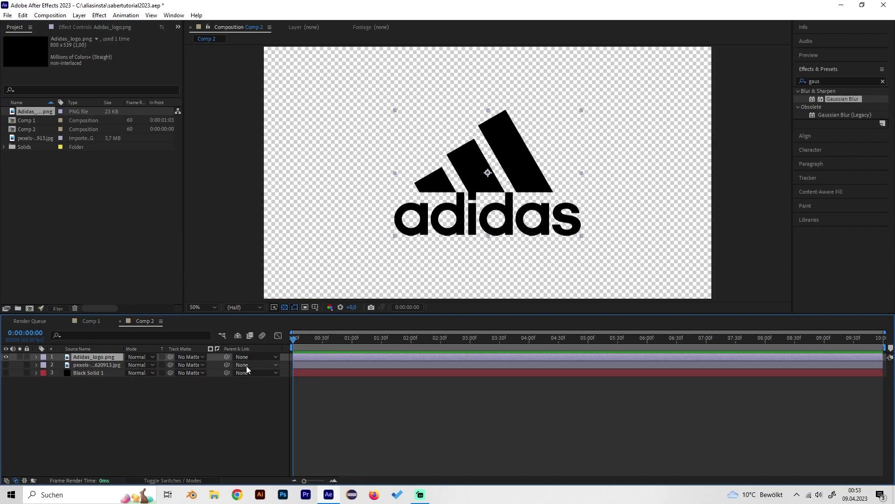
Step: Create a new black solid layer, Black Solid 10, at the top of Comp 2
right_click(226, 390)
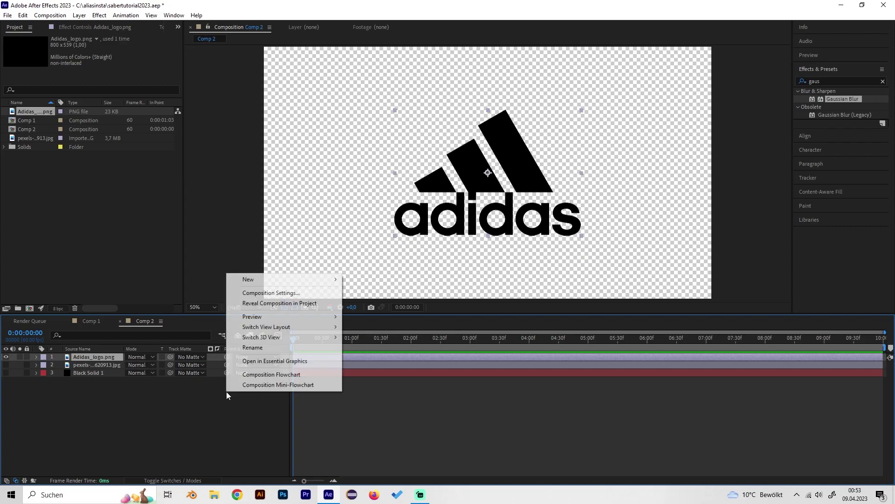
mouse_move(280, 279)
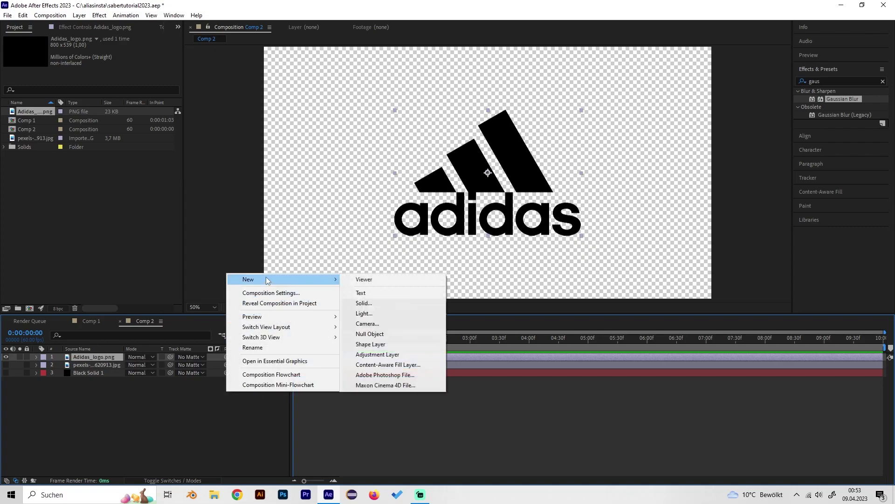
left_click(369, 303)
left_click(141, 191)
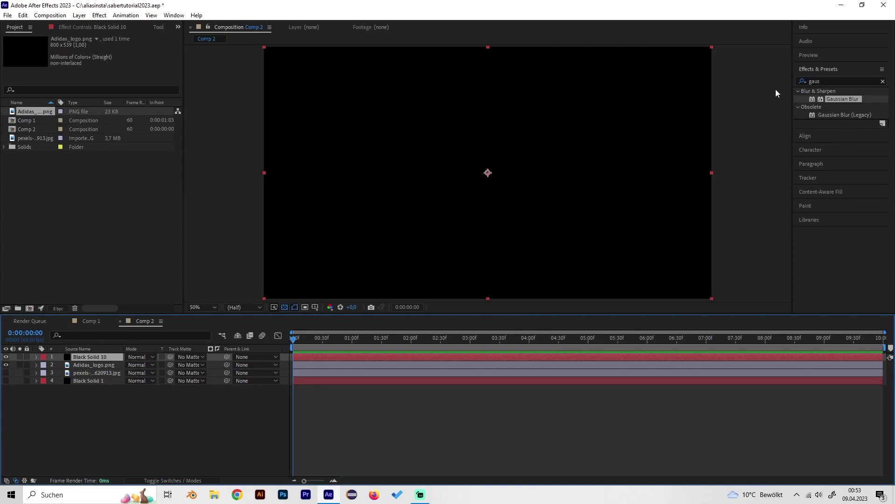
Step: Set Black Solid 10's opacity to 10% so the logo shows through
key("t")
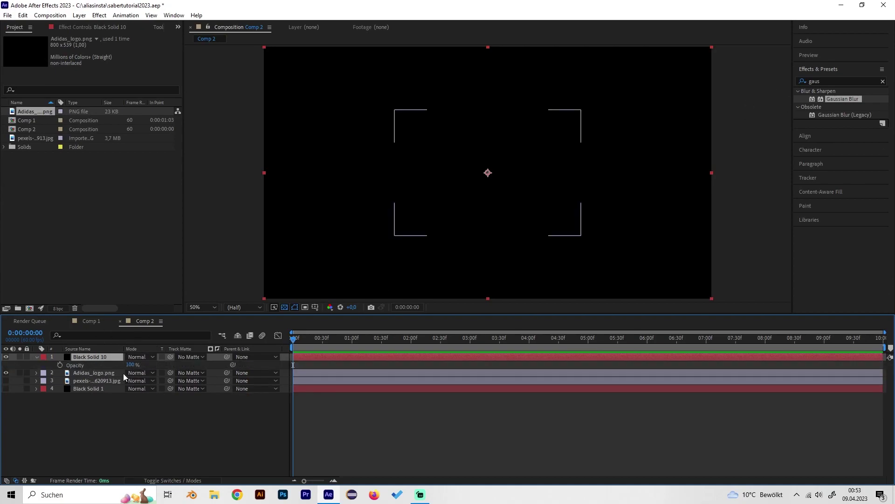
left_click(133, 366)
type("10")
key("Return")
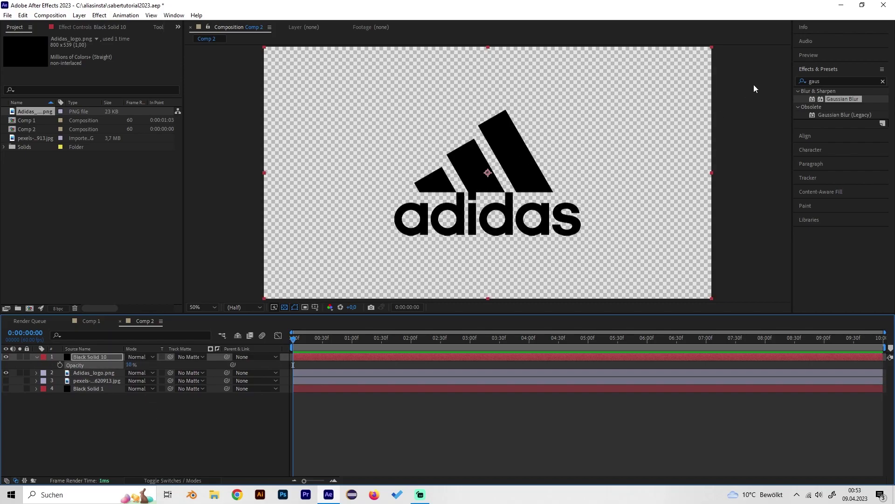
Step: Draw Pen-tool masks on Black Solid 10 around the small and middle Adidas stripes
left_click(159, 27)
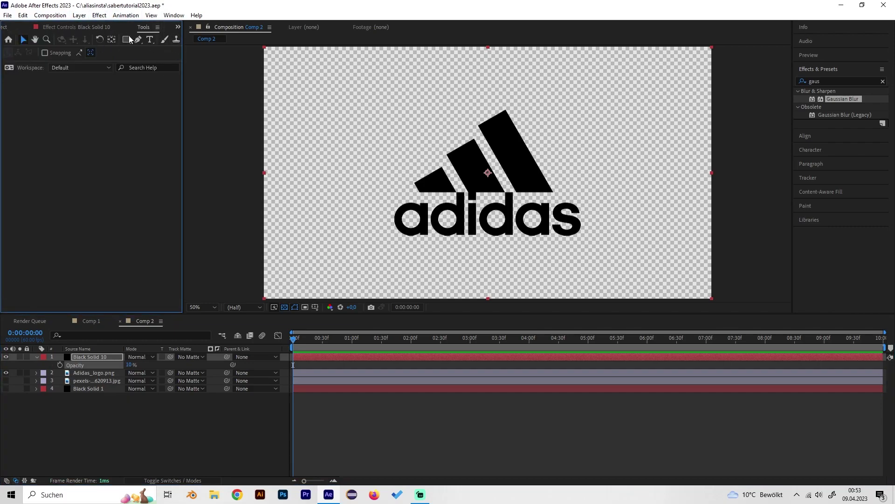
left_click(138, 39)
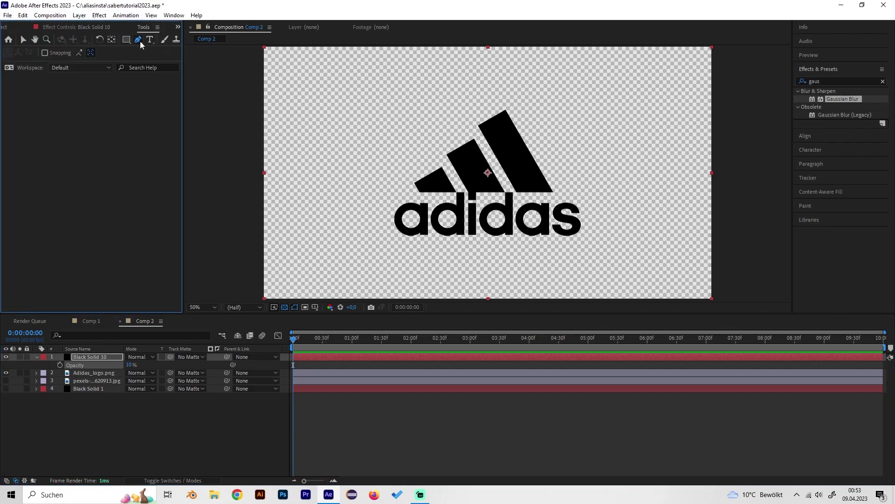
left_click(416, 184)
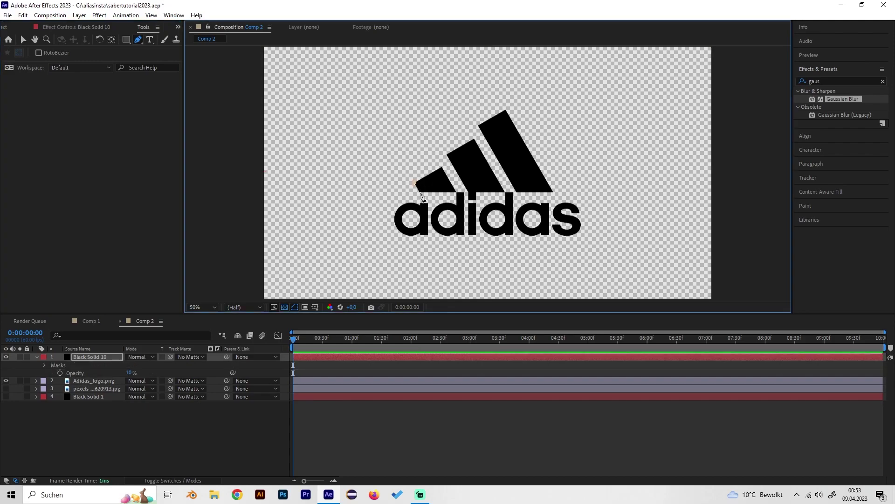
left_click(455, 191)
left_click(441, 167)
left_click(416, 183)
left_click(447, 155)
left_click(505, 191)
Step: Trace a closed mask around the large Adidas stripe
left_click(473, 138)
left_click(447, 154)
left_click(477, 126)
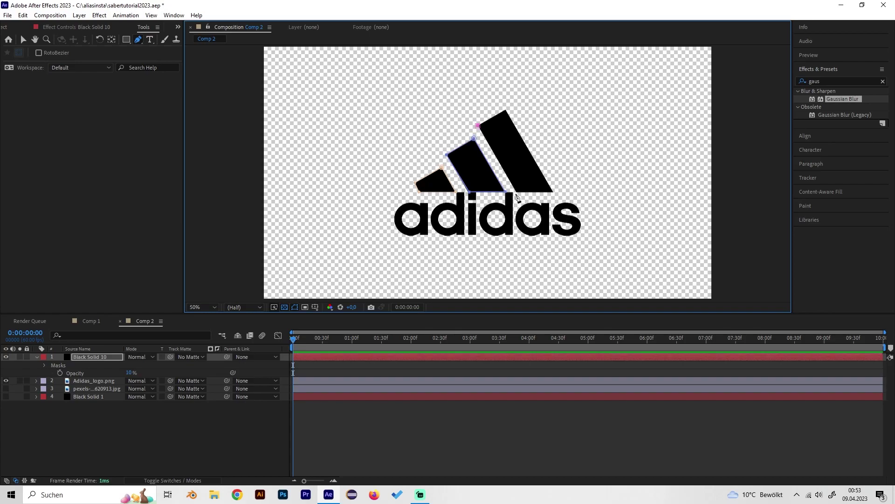
left_click(553, 191)
left_click(506, 109)
left_click(477, 126)
Step: Raise Black Solid 10's opacity back to 100% and hide the Adidas_logo.png layer
left_click_drag(127, 376, 171, 379)
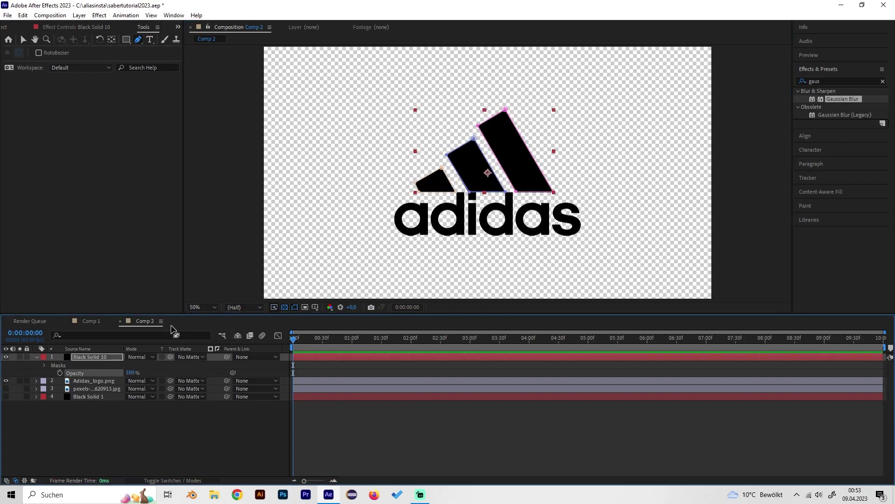
left_click(6, 381)
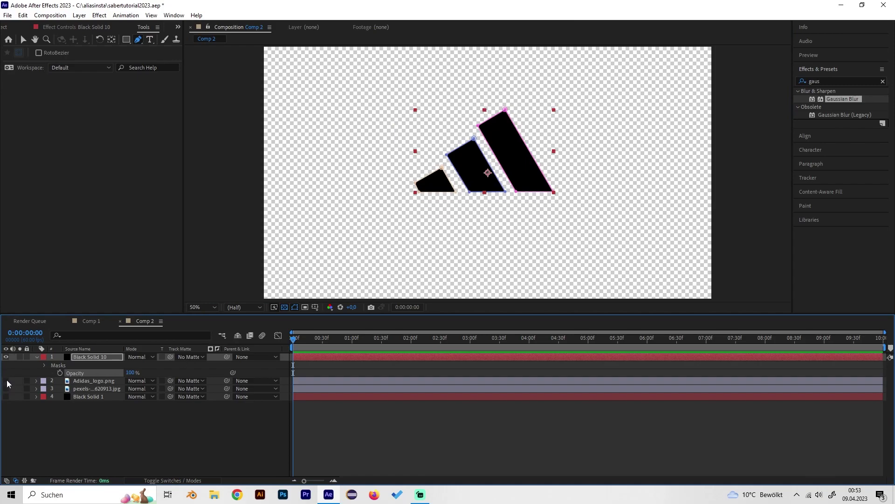
left_click(94, 380)
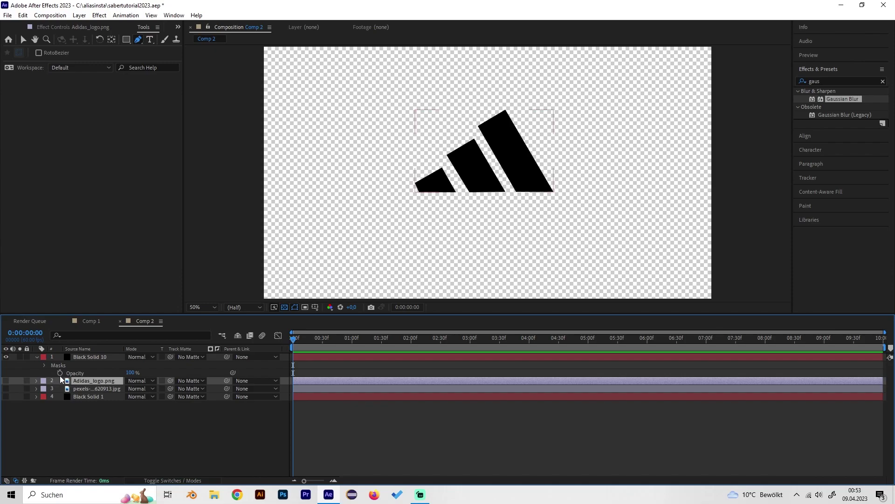
Step: Apply the Saber effect to Black Solid 10 and set its Core Type to Layer Masks
left_click_drag(839, 99, 789, 95)
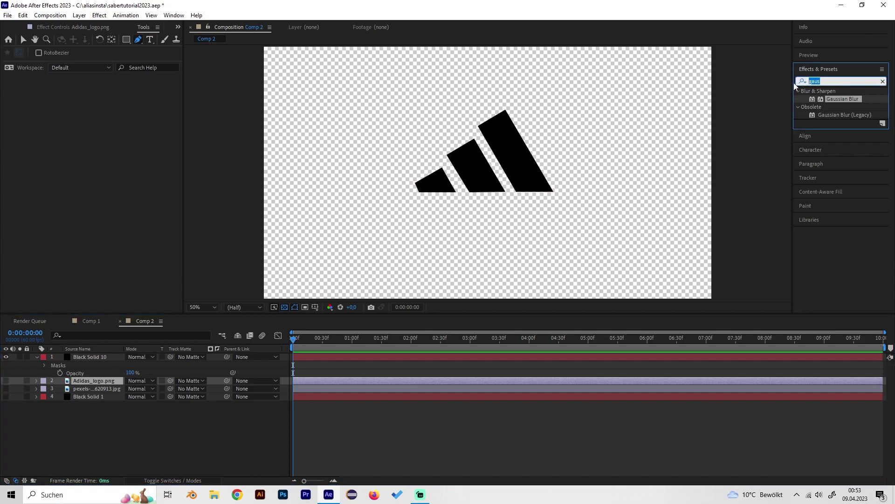
type("saber")
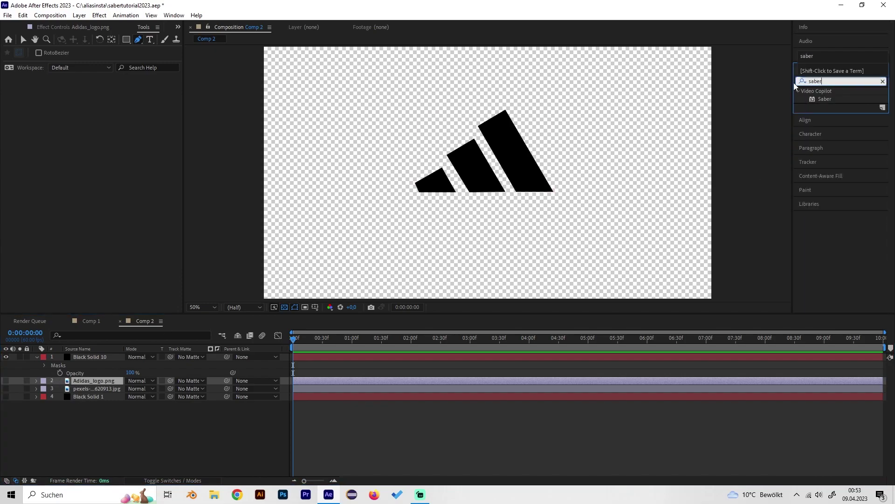
left_click_drag(817, 96, 97, 357)
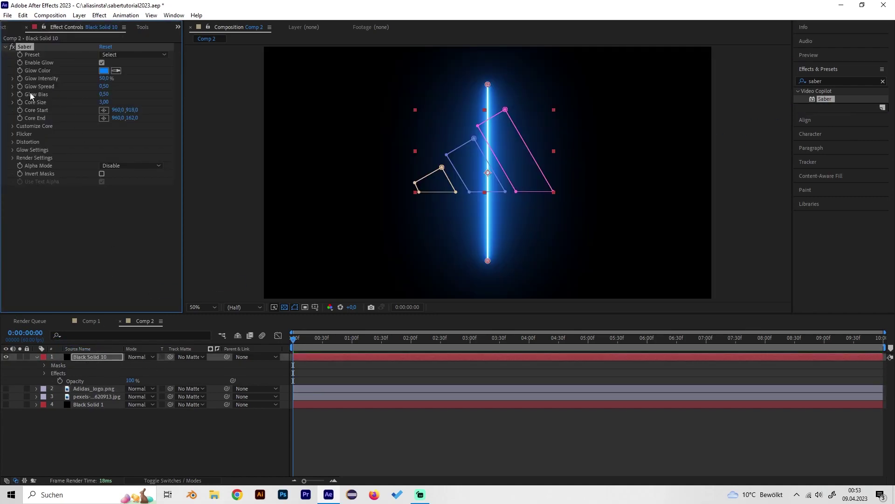
left_click(13, 126)
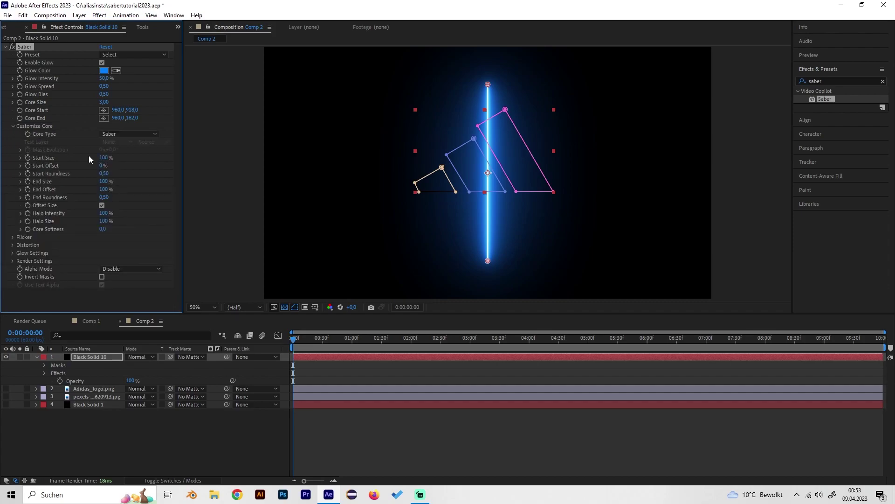
left_click(118, 133)
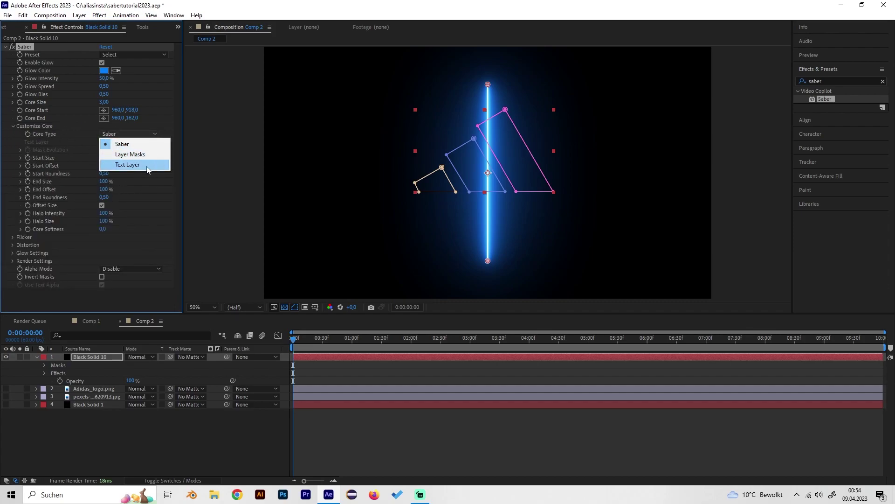
left_click(138, 164)
left_click(116, 135)
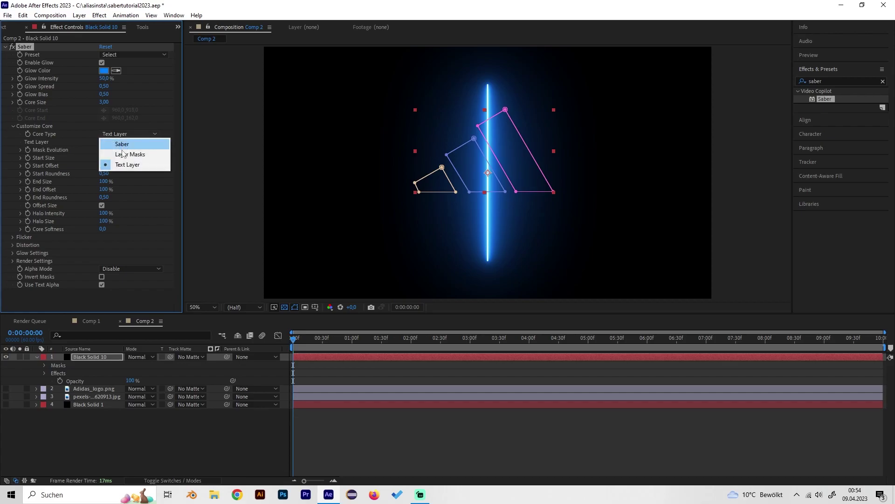
left_click(127, 151)
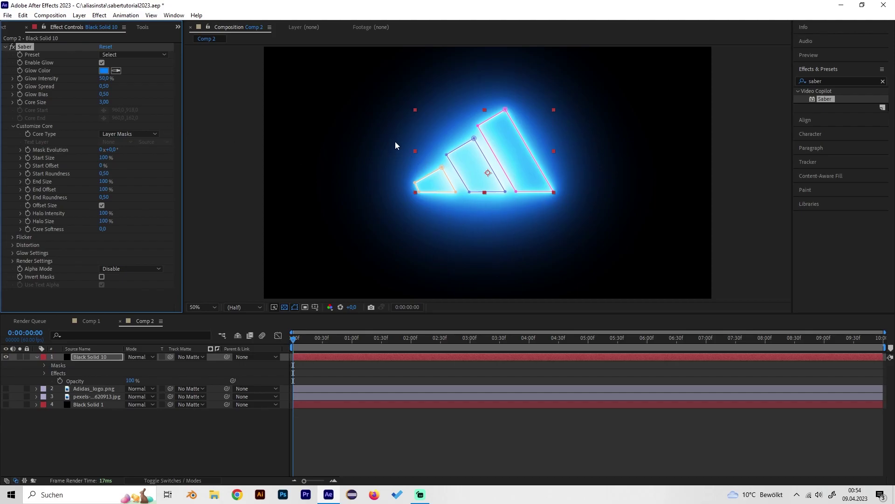
Step: Set Saber's Render Settings Composite Settings to Transparent
left_click(13, 261)
scroll(13, 247, "down", 2)
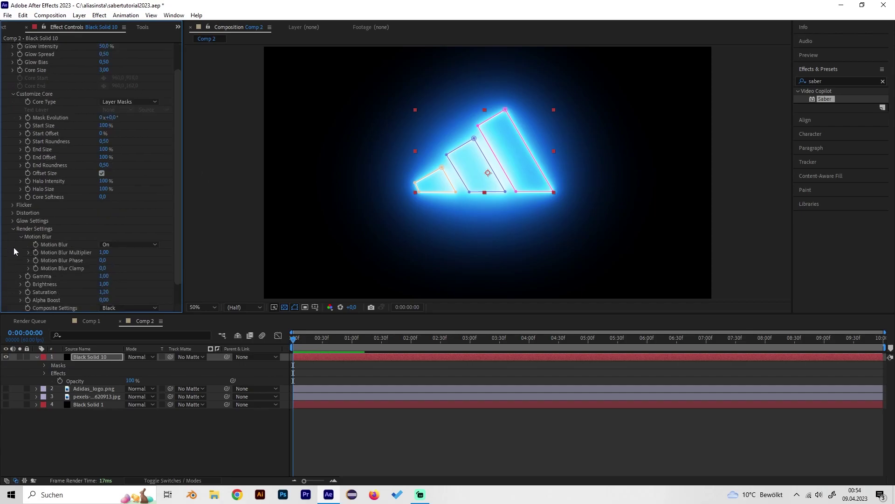
left_click(113, 307)
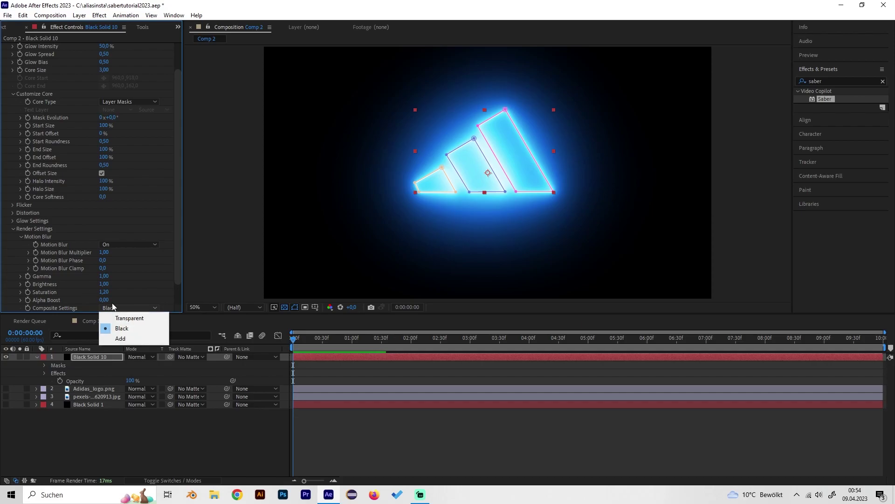
left_click(140, 318)
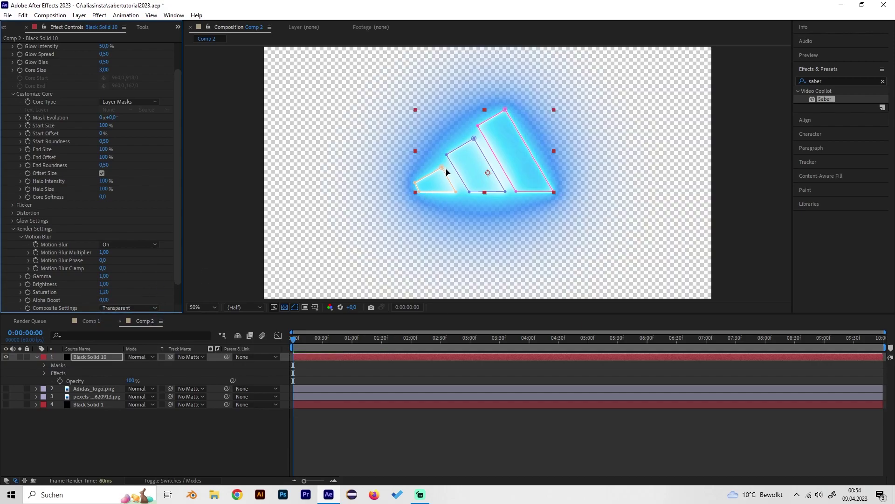
Step: Make the pexels texture and Black Solid 1 layers visible again
left_click(7, 397)
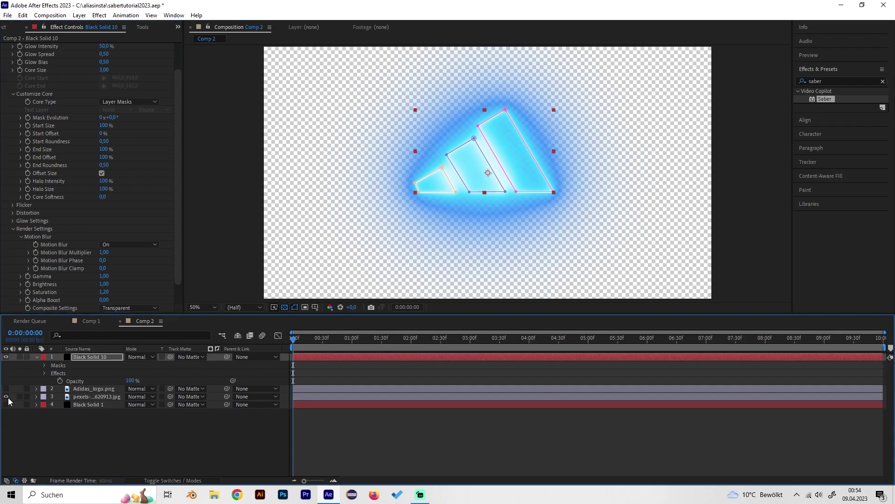
left_click(6, 404)
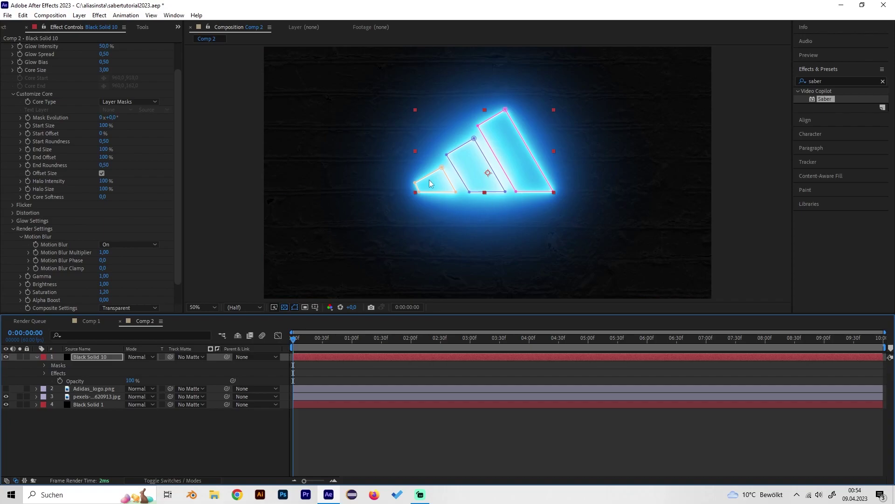
scroll(105, 132, "up", 2)
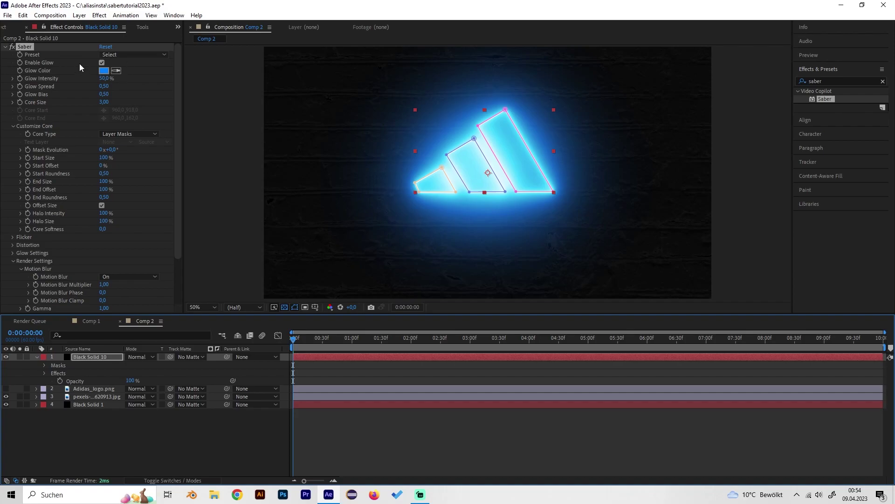
Step: Switch Saber to the Fire preset with a Core Size of 2
left_click(138, 56)
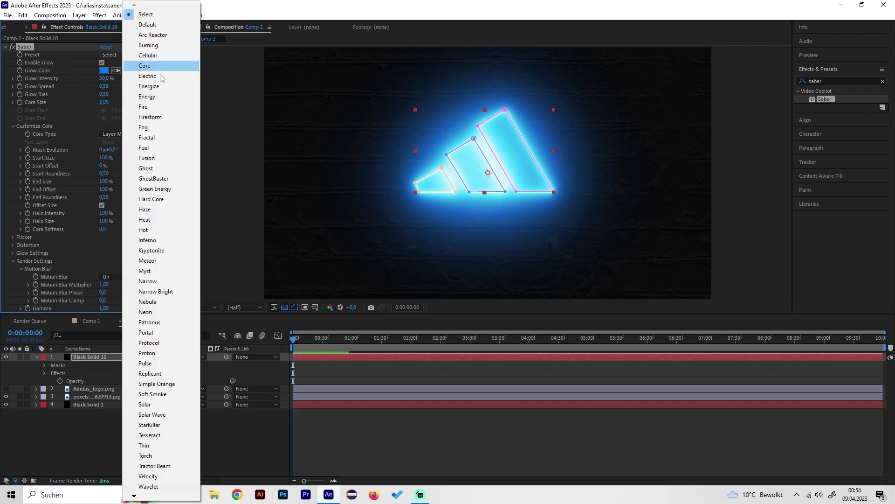
left_click(161, 108)
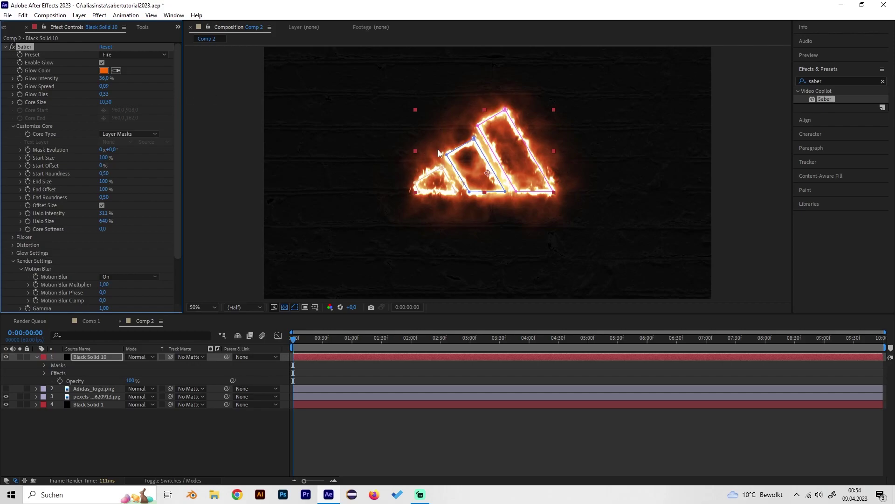
left_click(105, 102)
type("2")
key("Return")
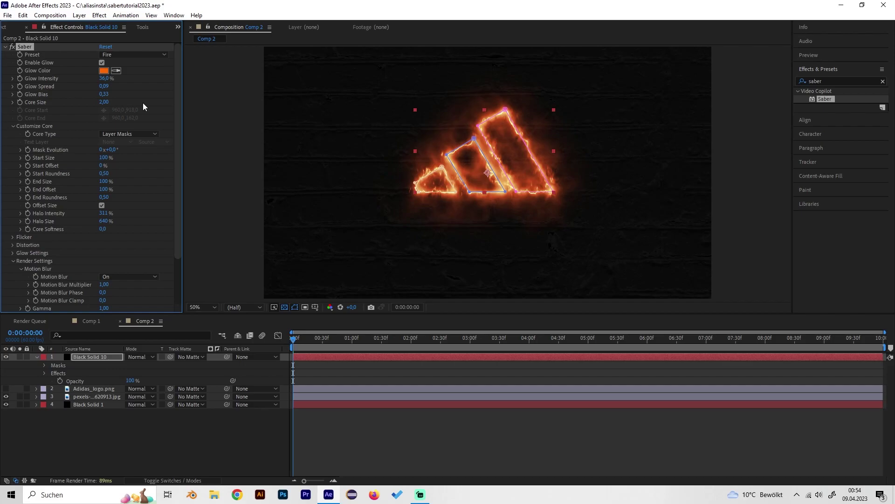
left_click(238, 461)
left_click_drag(320, 339, 472, 328)
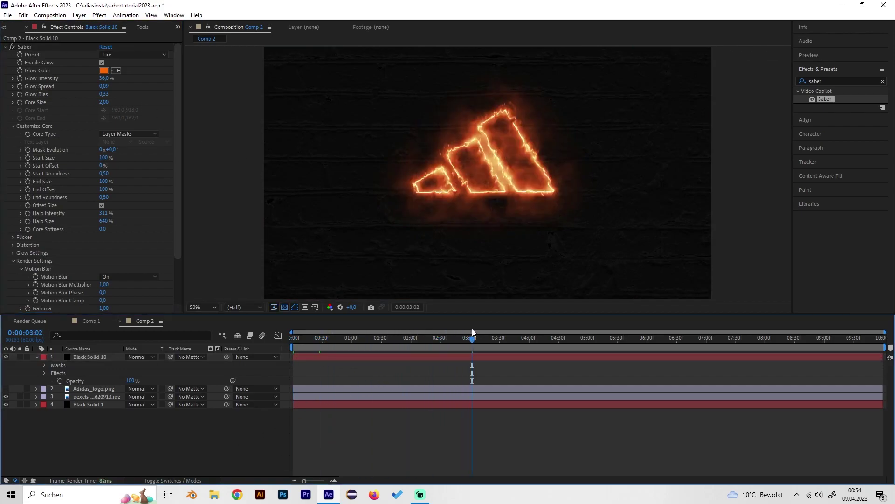
Step: Reduce Saber's Glow Intensity, entering 25 then 20, and return to the comp start
left_click(100, 78)
type("25")
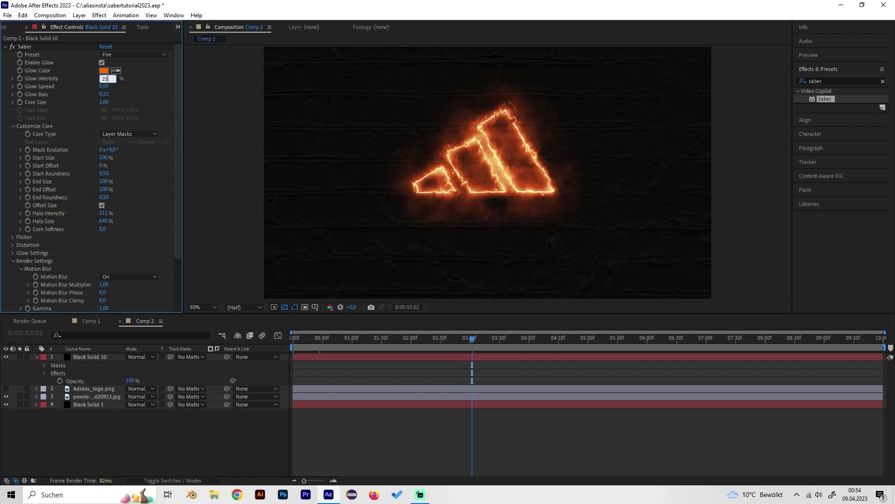
key("Return")
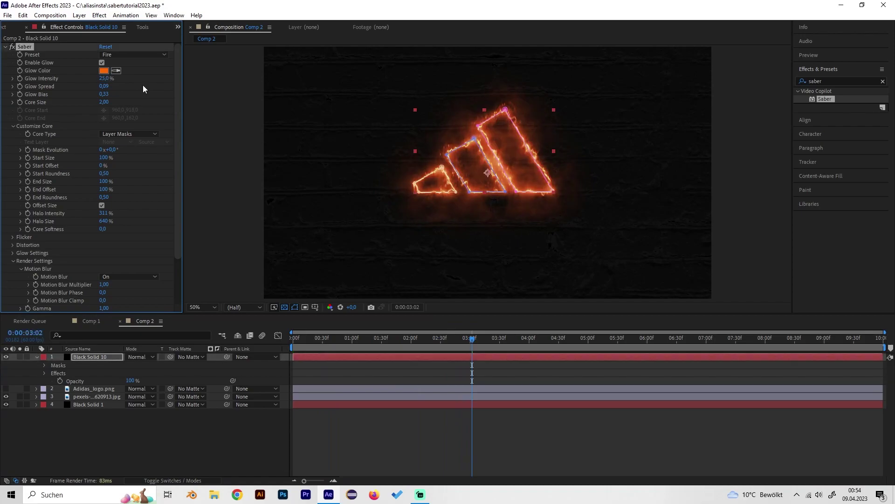
left_click(104, 78)
type("20")
key("Return")
left_click(107, 370)
left_click_drag(321, 340, 276, 340)
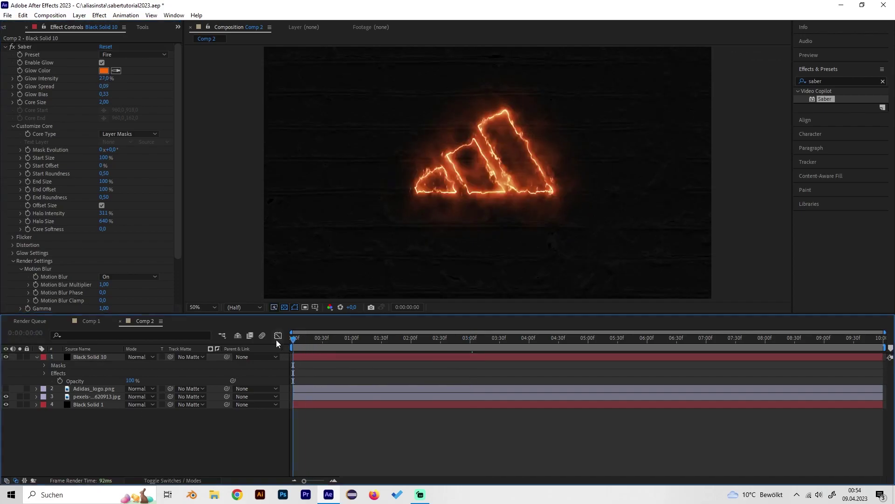
Step: Preview the fire, then set Saber's Start Size to 30%
key("space")
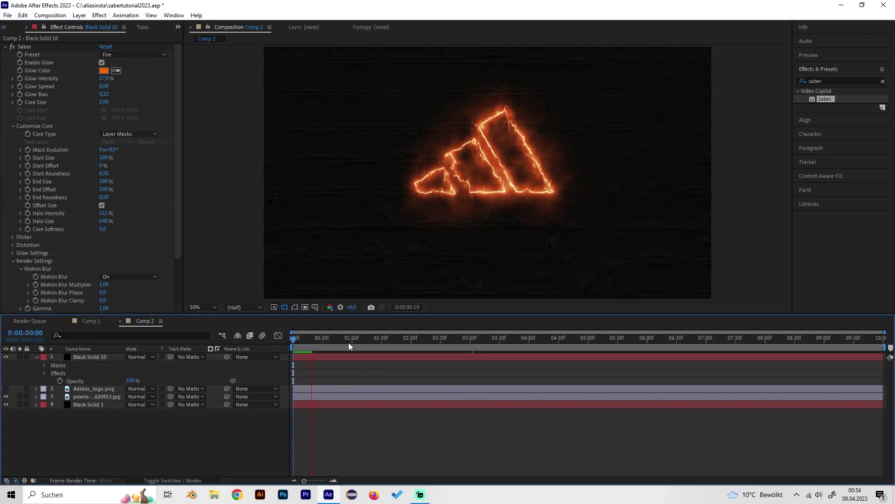
key("space")
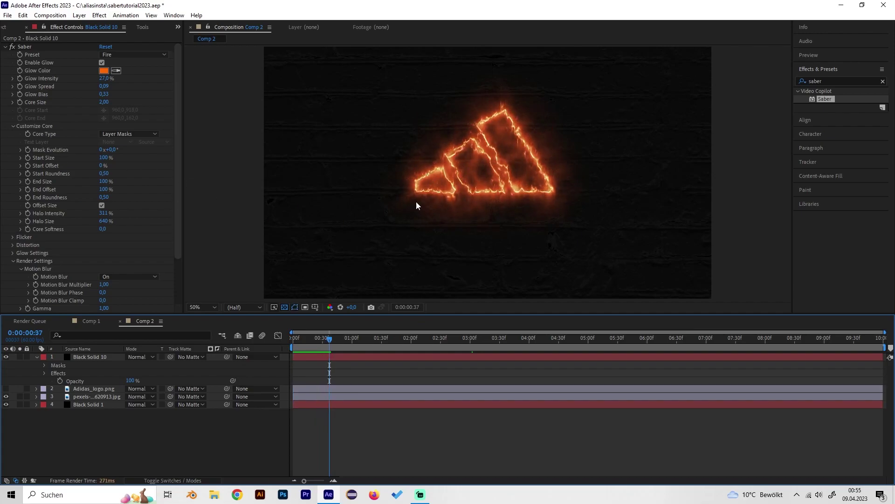
left_click(349, 337)
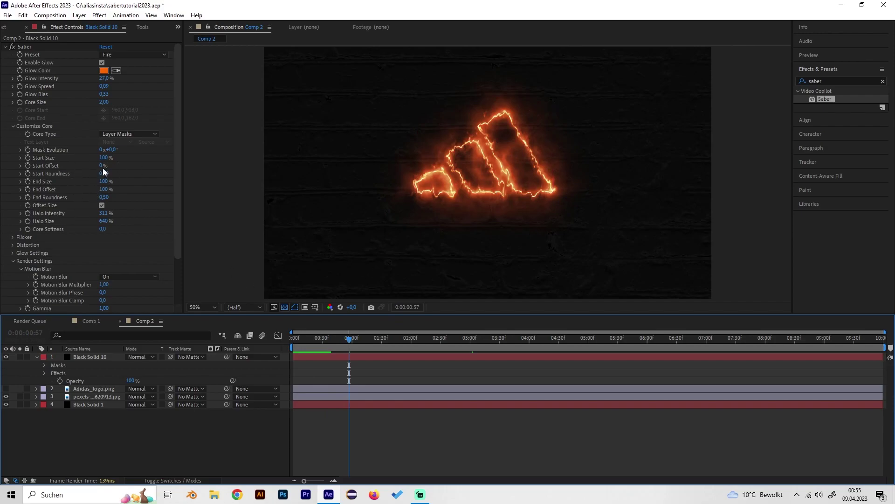
left_click_drag(104, 160, 51, 166)
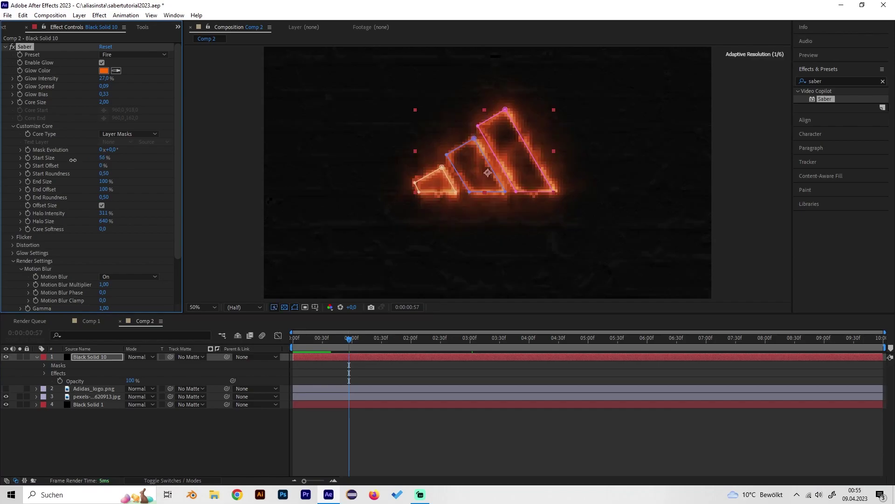
left_click(102, 157)
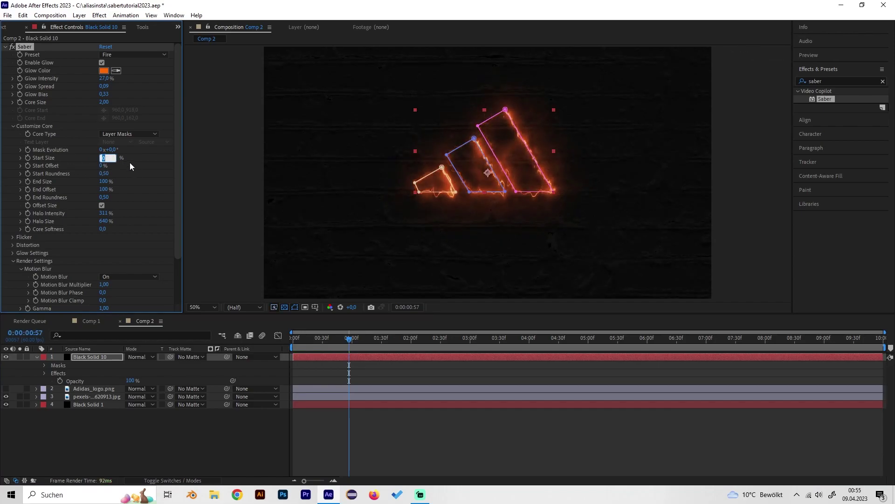
type("30")
key("Return")
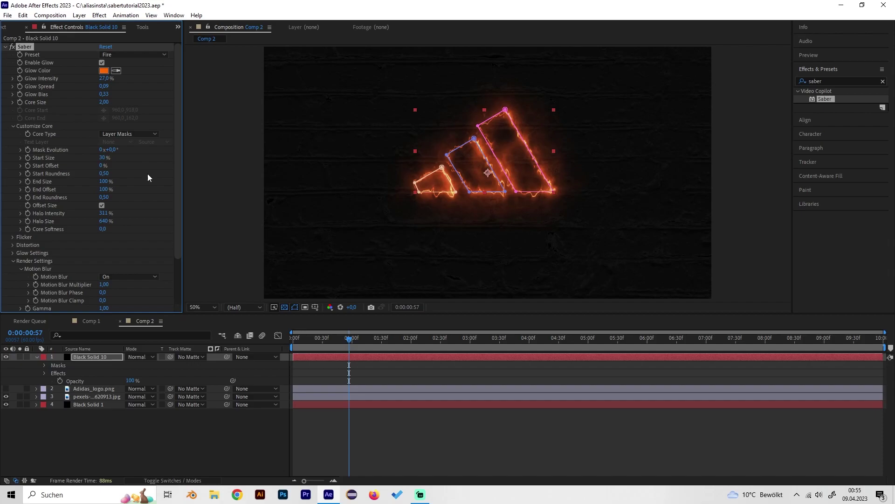
left_click(235, 461)
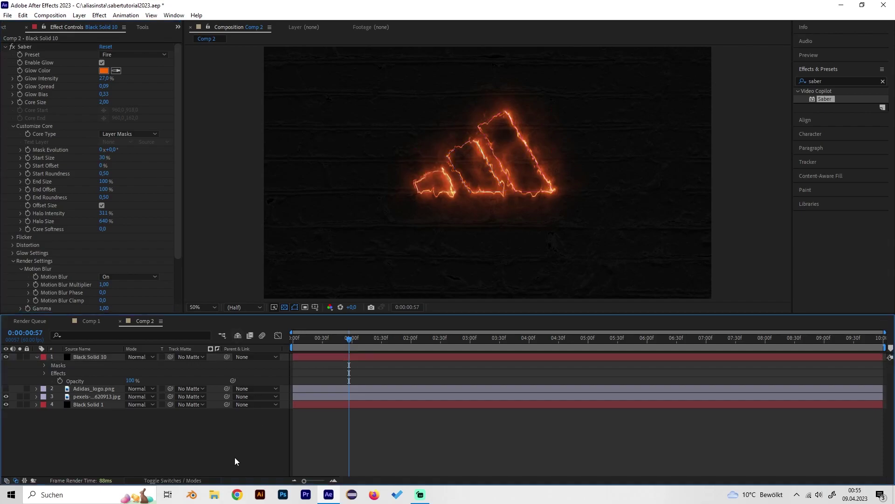
left_click(294, 337)
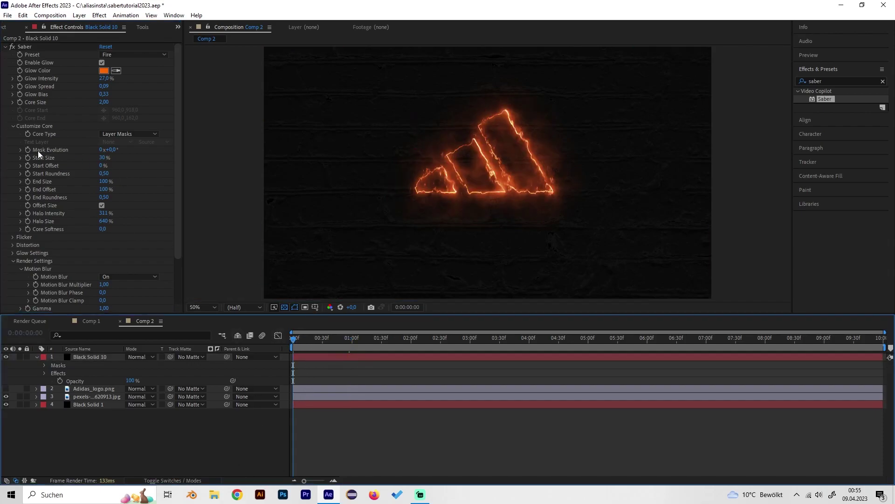
Step: Keyframe Mask Evolution from 0 at the first frame to 2 revolutions at the last frame
left_click(26, 148)
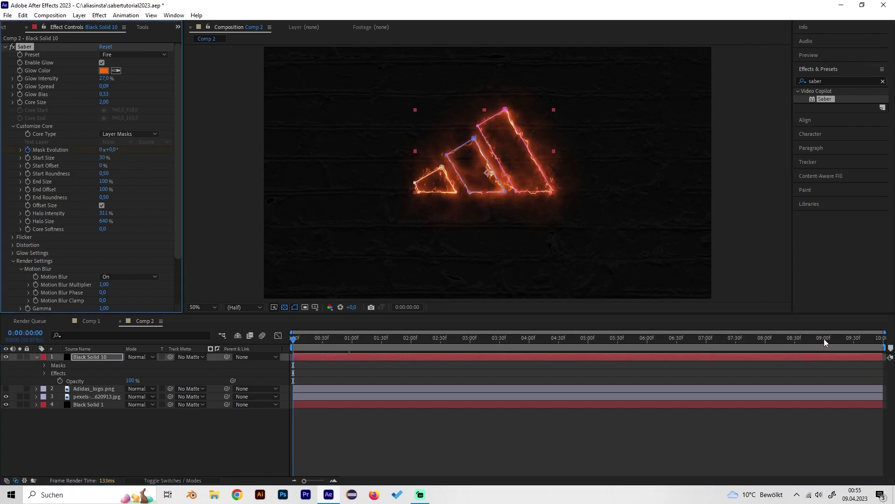
left_click_drag(824, 339, 883, 337)
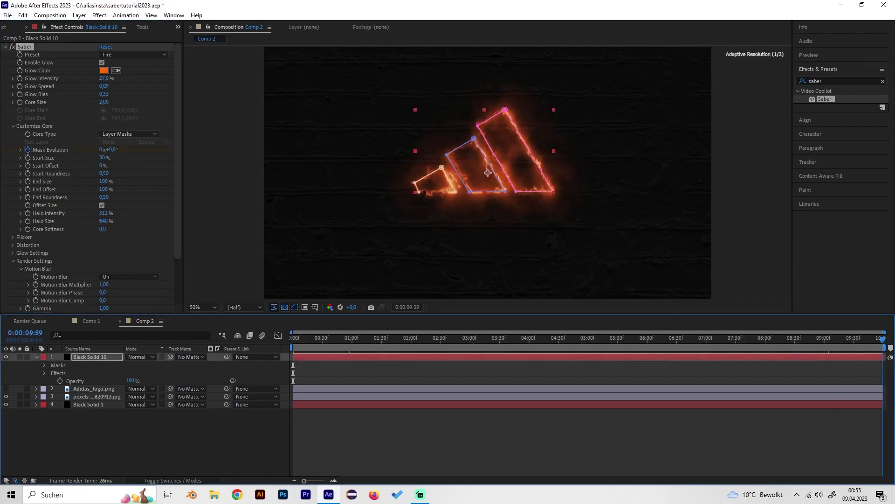
left_click(102, 149)
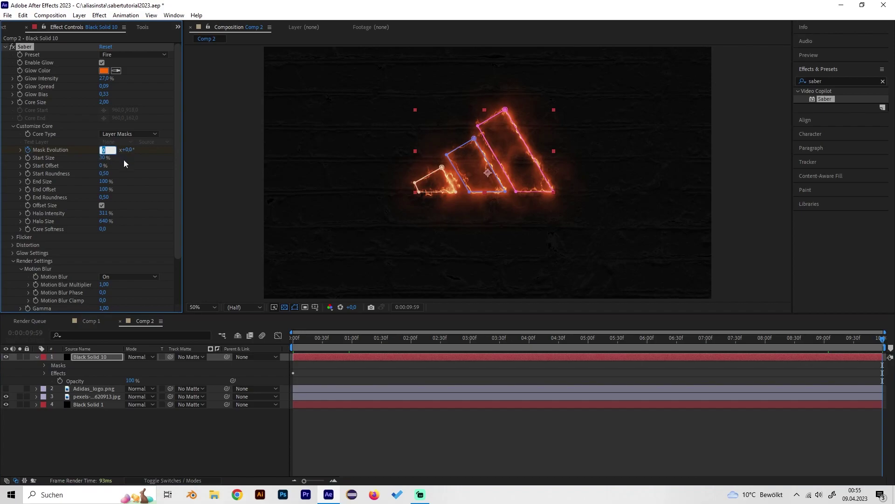
type("2")
key("Return")
key("Home")
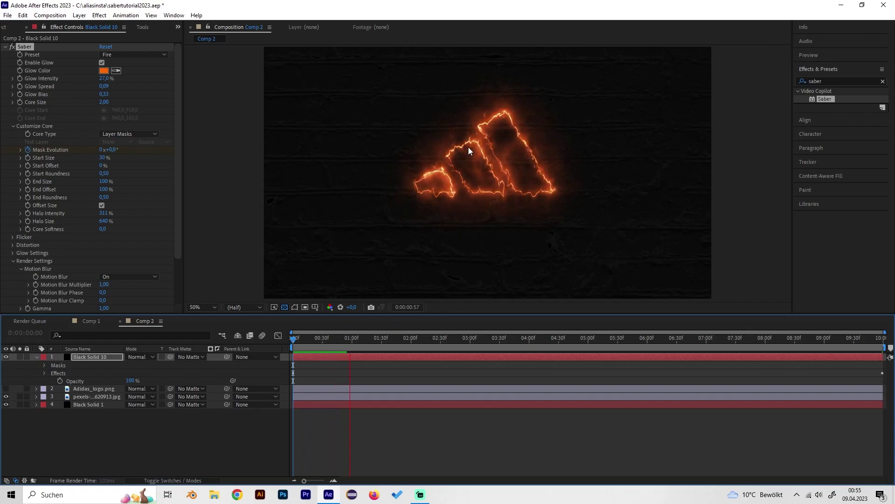
Step: Preview the animated fire outline and compare it against Comp 1
left_click_drag(362, 333, 525, 338)
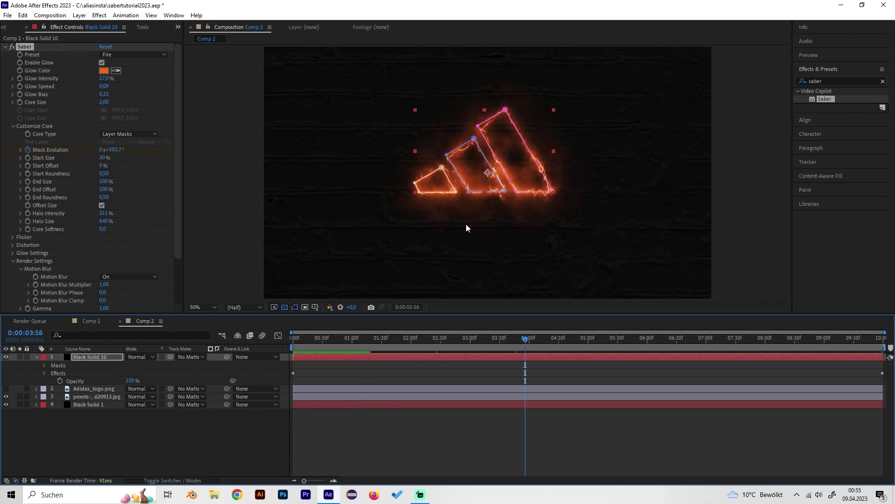
key("Home")
key("space")
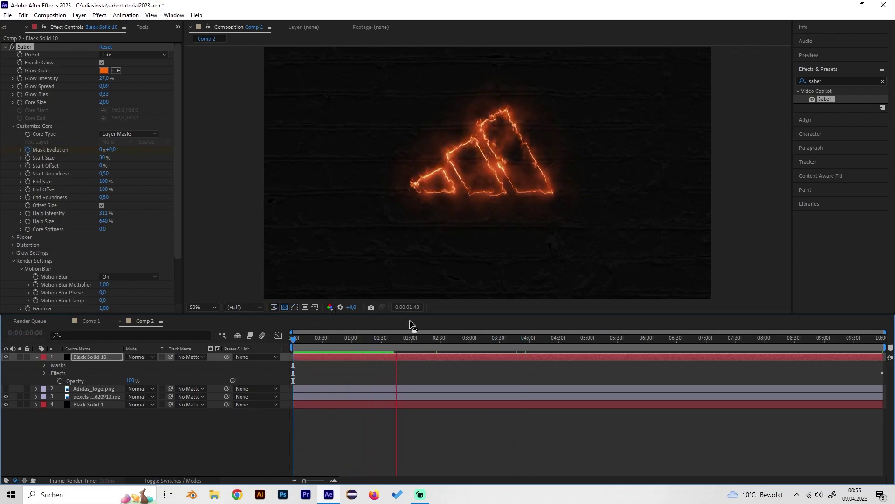
key("space")
left_click_drag(401, 339, 508, 339)
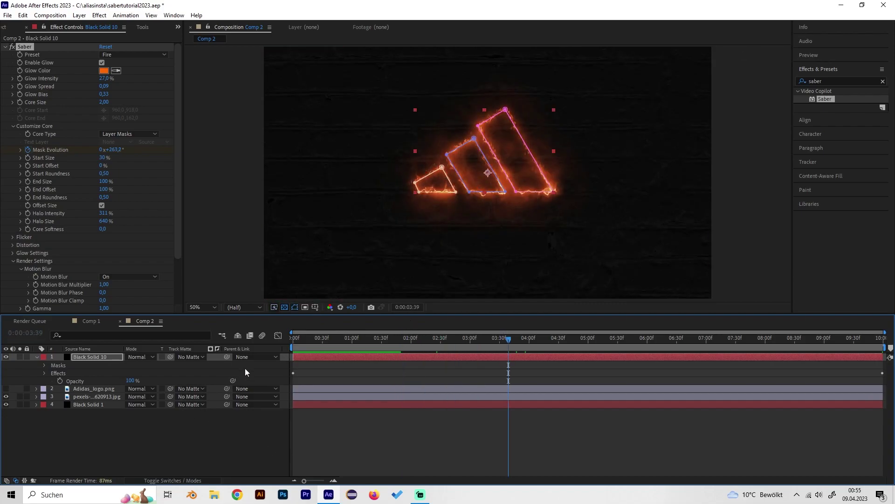
left_click(462, 338)
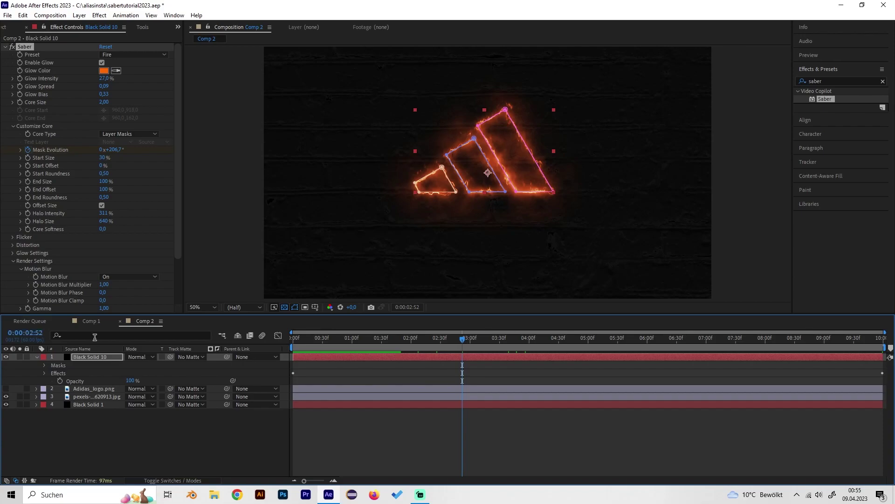
left_click(92, 321)
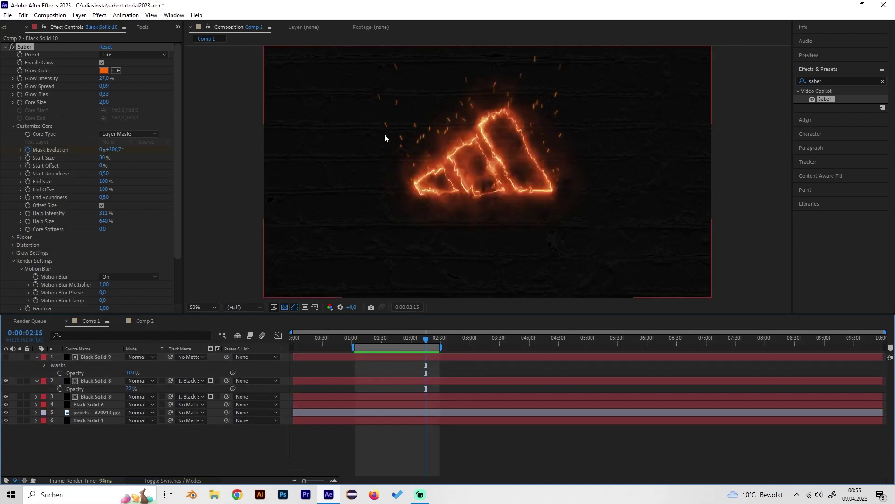
left_click_drag(426, 338, 389, 339)
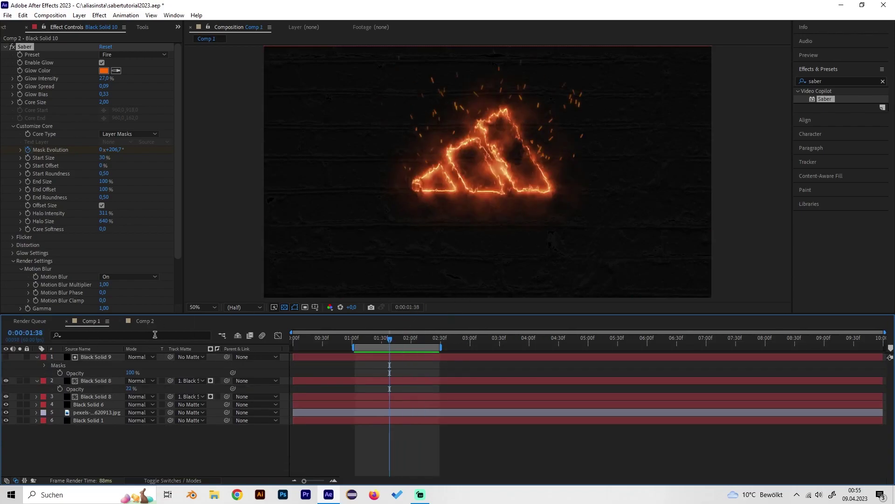
left_click(142, 321)
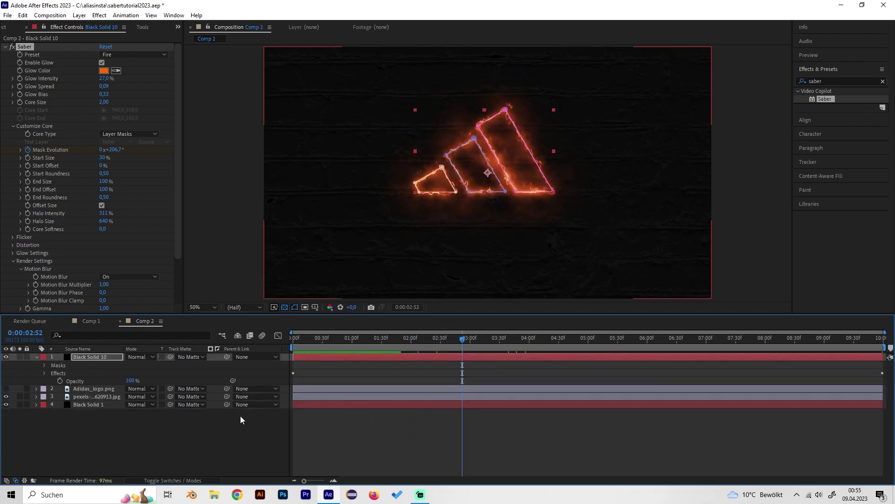
Step: Create a new solid, Black Solid 11, and apply CC Particle World to it
left_click(37, 358)
right_click(170, 425)
mouse_move(210, 316)
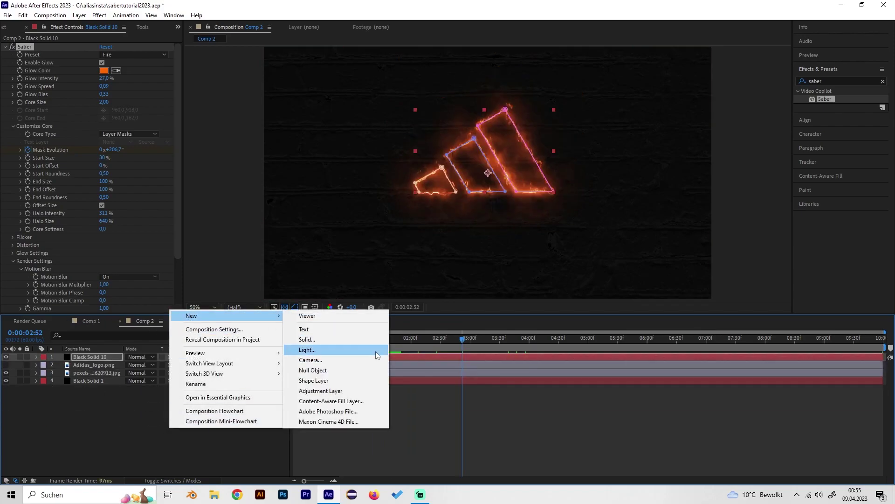
left_click(325, 339)
left_click(140, 188)
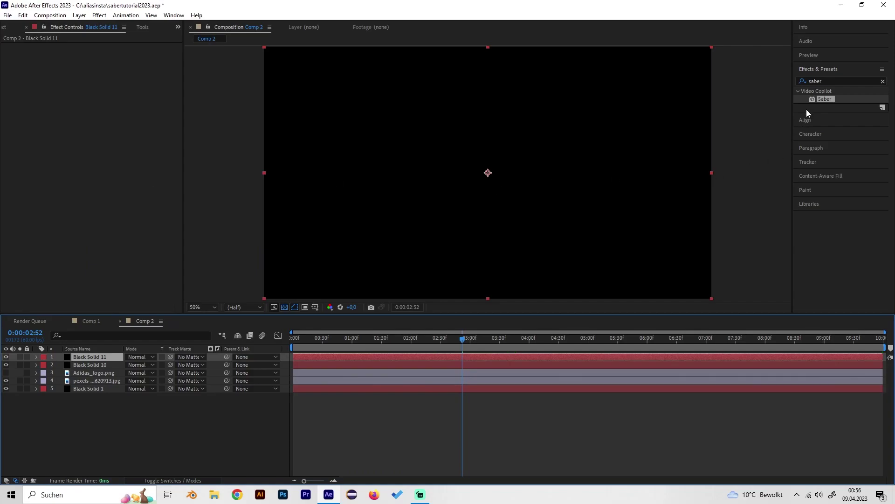
left_click(830, 81)
type("part")
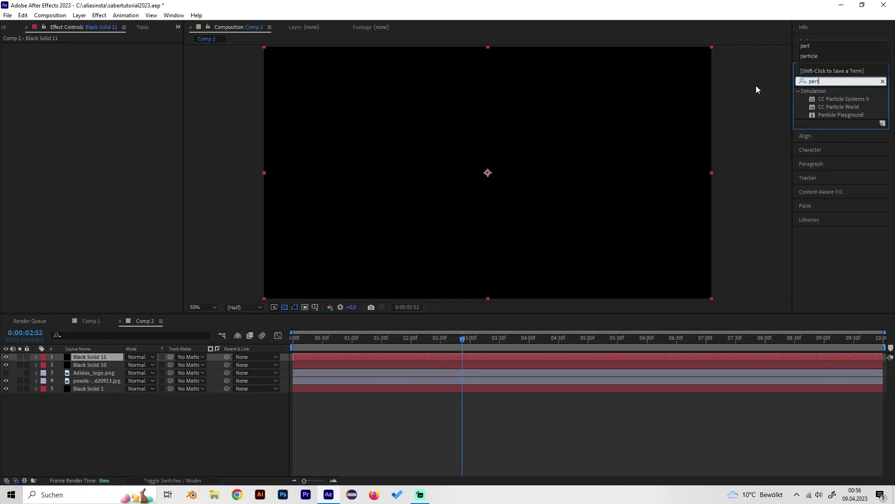
type("ic")
double_click(839, 107)
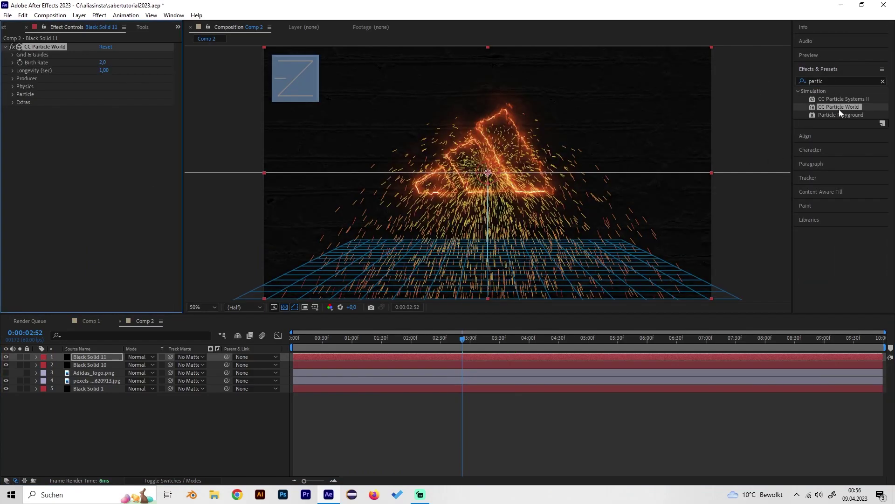
Step: Set CC Particle World's Physics Animation to Fire and Birth Rate to 0,1
left_click(13, 78)
left_click(13, 78)
left_click(13, 94)
left_click(13, 86)
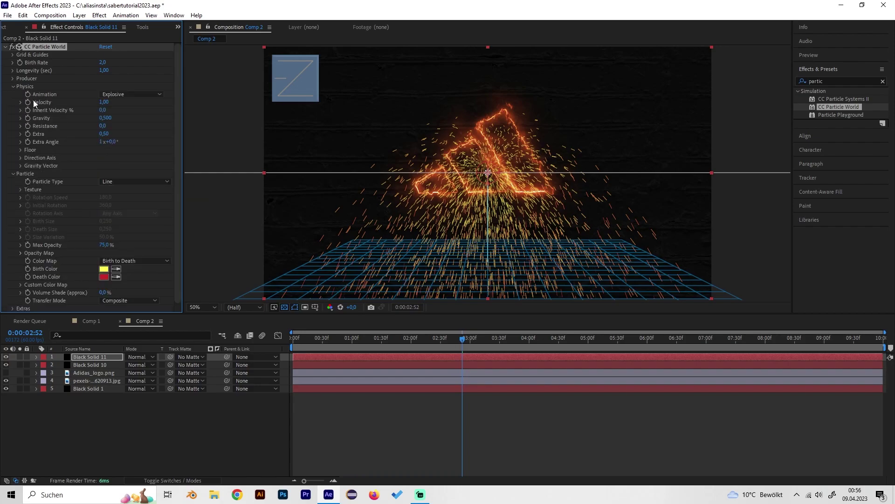
left_click(131, 93)
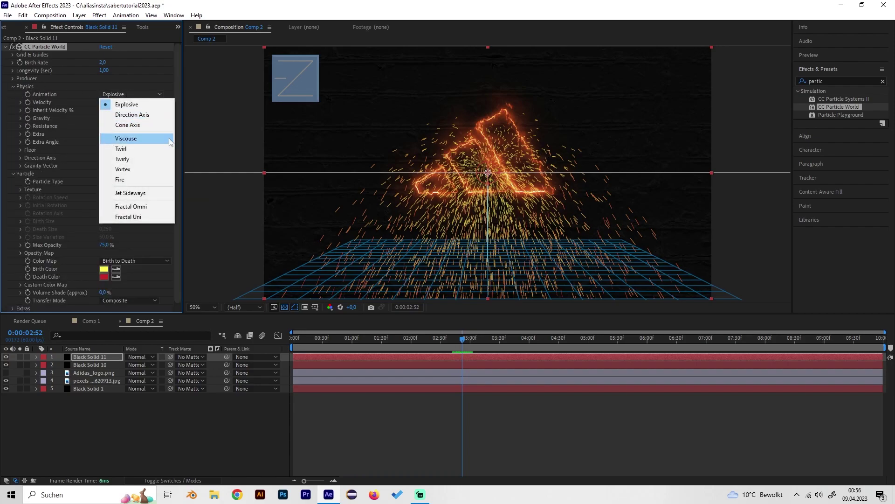
left_click(134, 178)
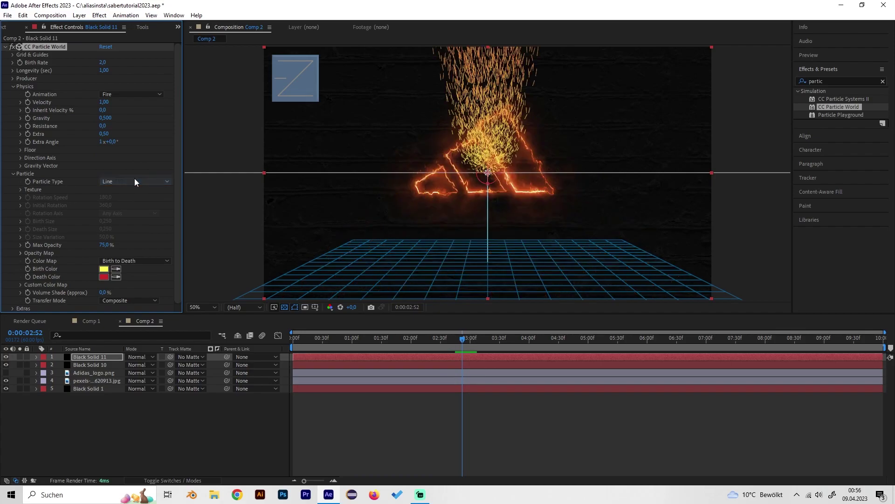
left_click_drag(379, 338, 356, 339)
left_click(373, 340)
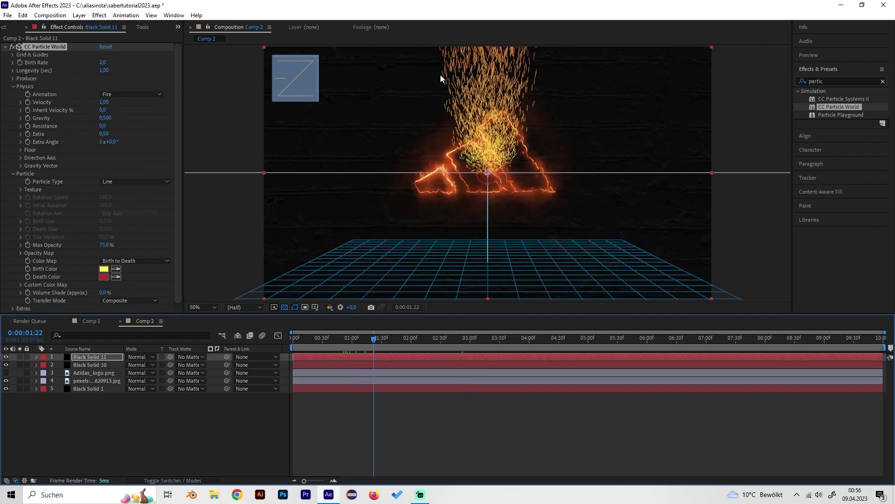
key("space")
left_click(103, 62)
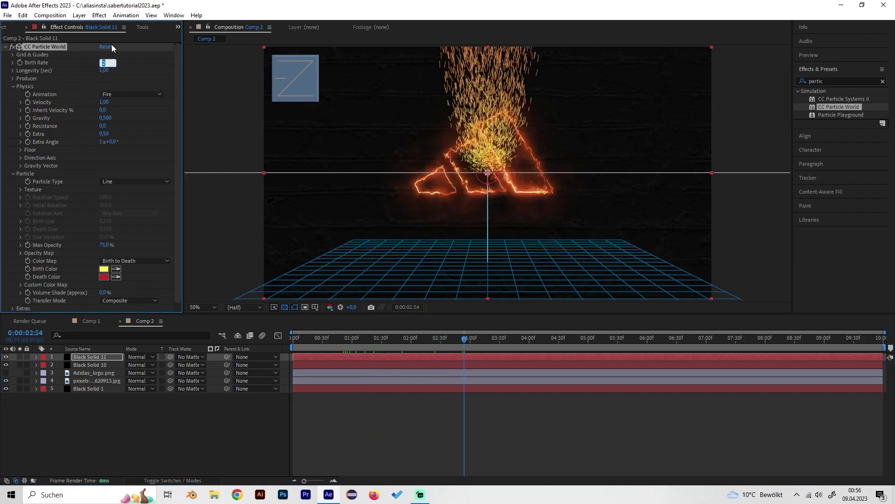
type("0,1")
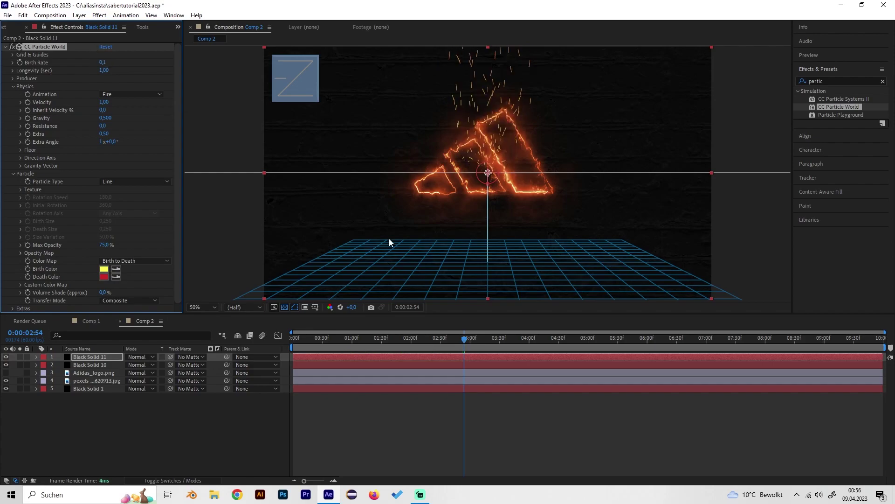
Step: Set the Producer's Radius X to about 0,165, Radius Y 0,010, Position Y 0,04, then preview
left_click(446, 337)
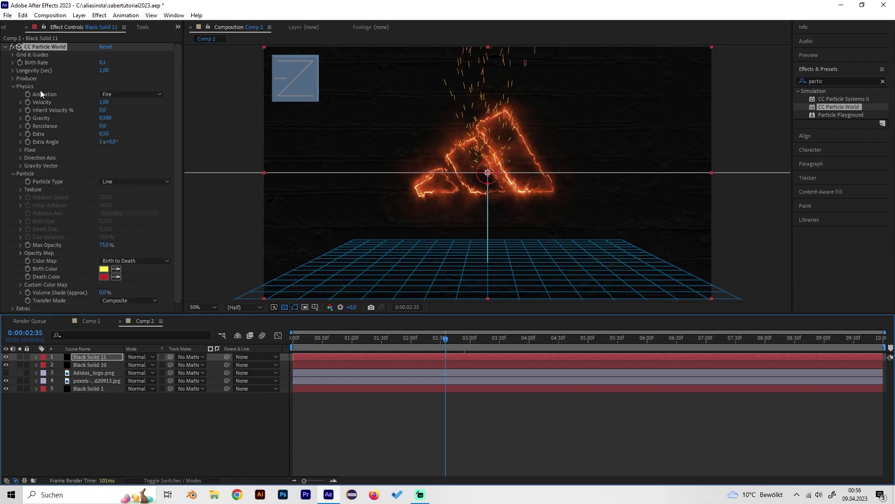
left_click(12, 79)
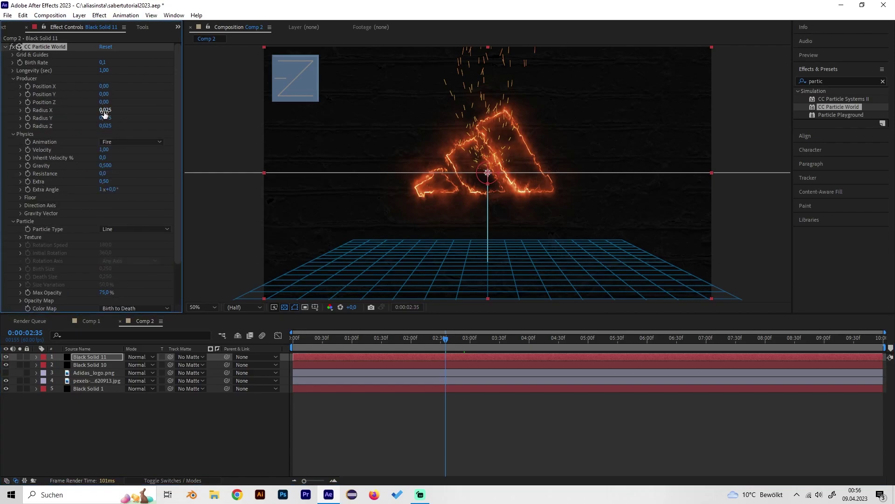
mouse_move(104, 110)
left_mouse_down()
mouse_move(111, 110)
mouse_move(103, 112)
left_mouse_up()
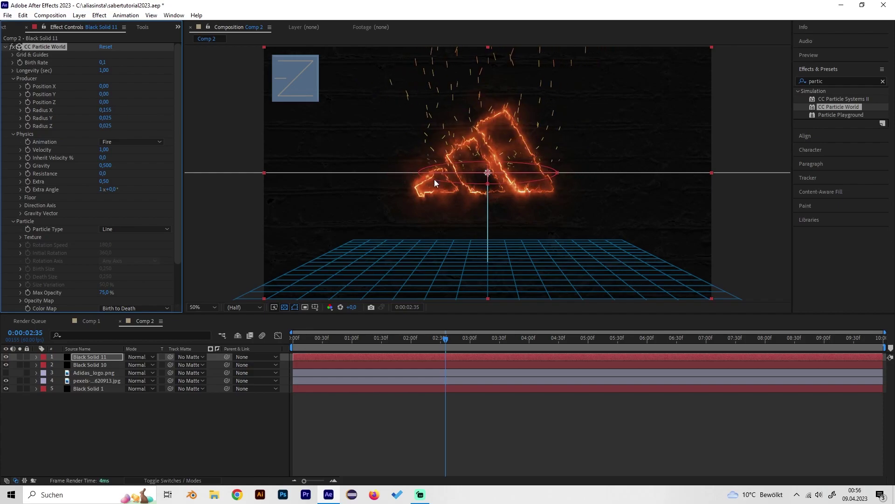
mouse_move(107, 110)
left_mouse_down()
mouse_move(114, 110)
mouse_move(106, 117)
left_mouse_up()
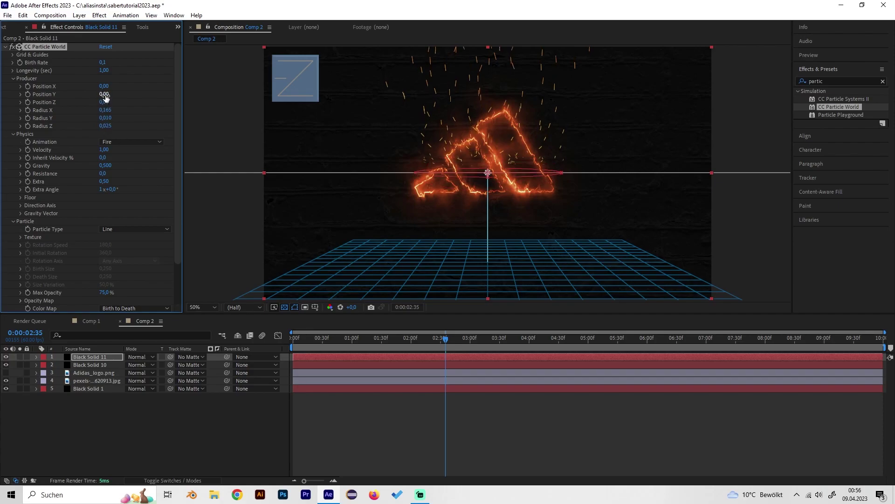
left_click_drag(105, 96, 108, 96)
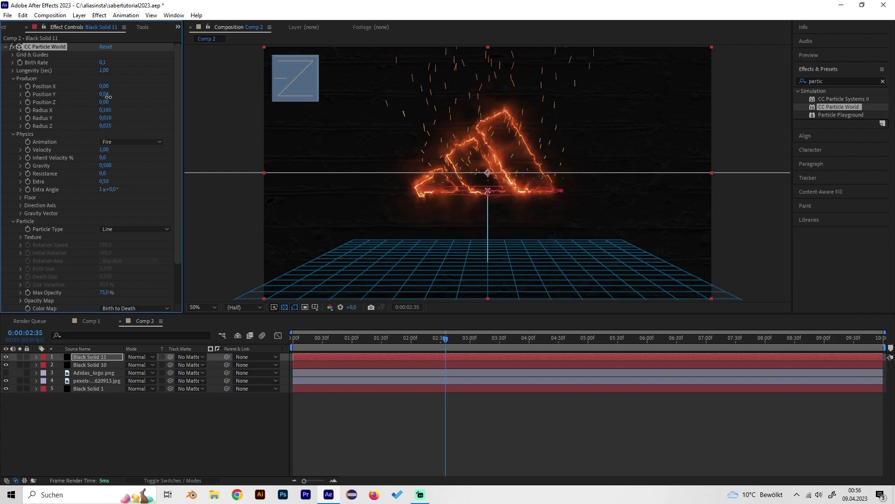
left_click_drag(337, 337, 298, 348)
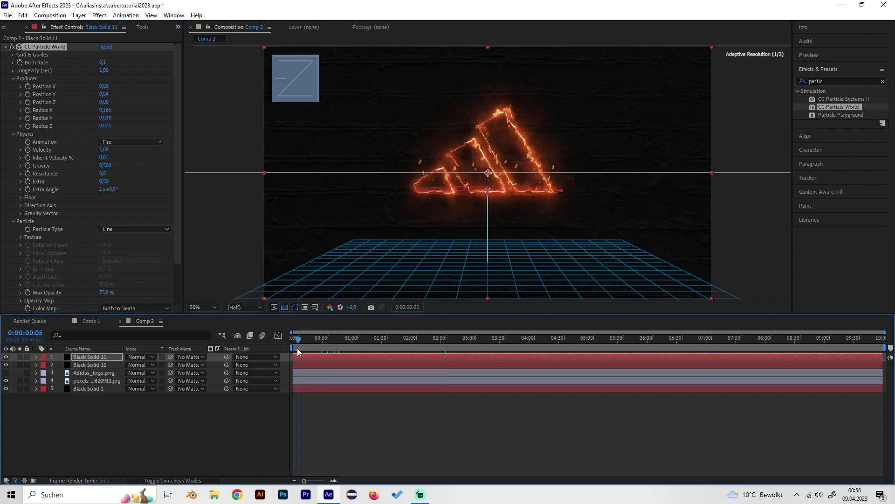
key("space")
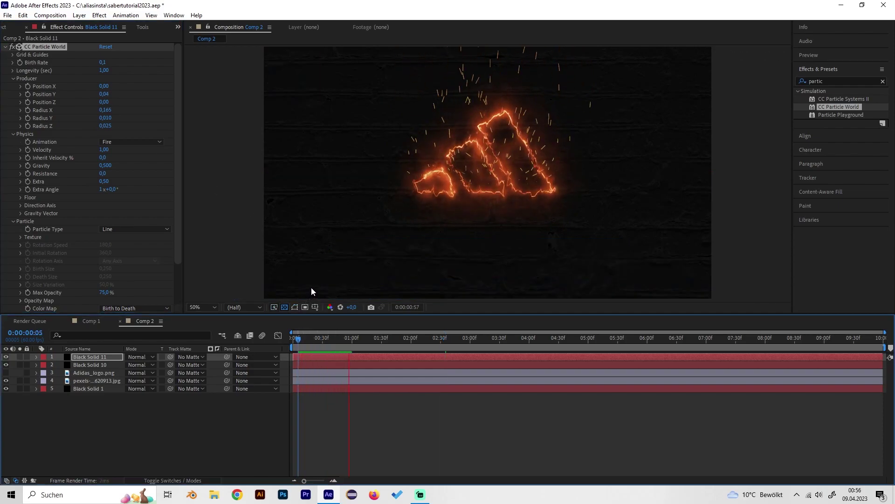
key("space")
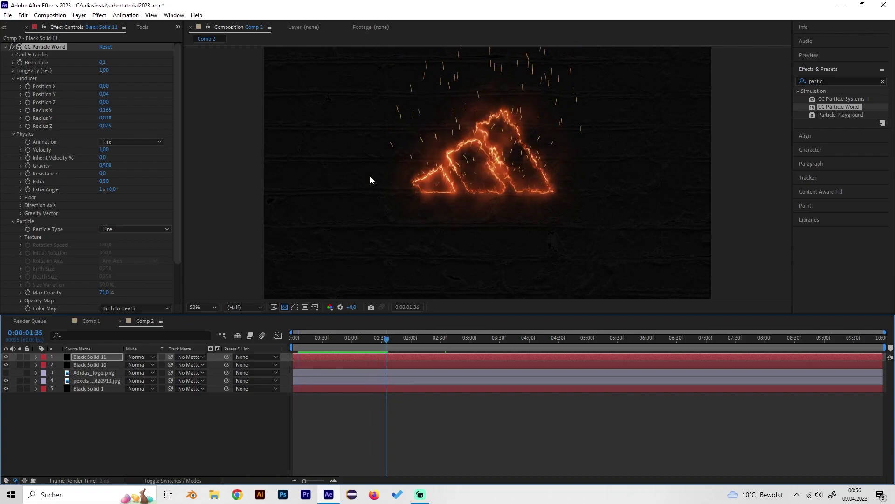
left_click(4, 47)
Step: Search for 'glow' and apply Stylize > Glow to the particle layer
left_click(826, 80)
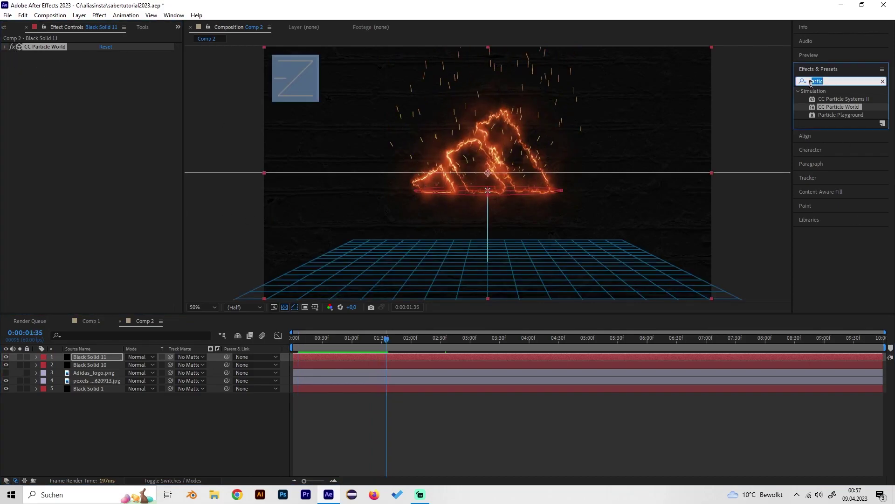
left_click_drag(317, 343, 364, 340)
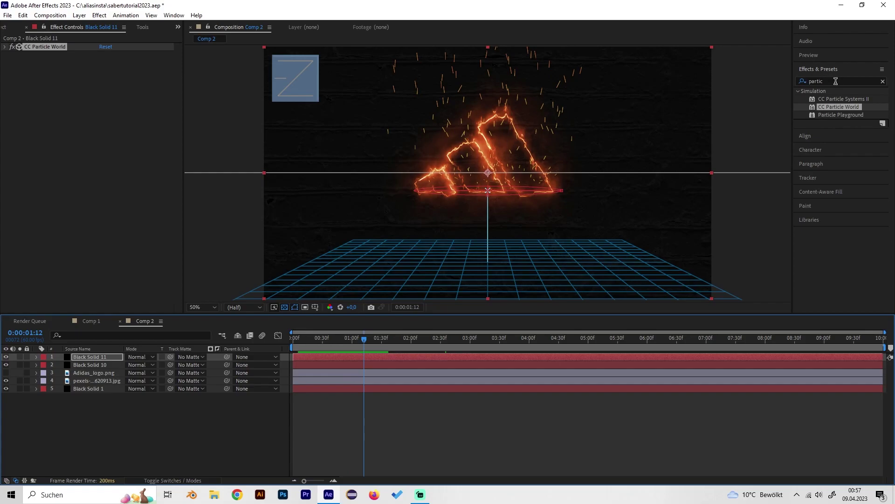
left_click(792, 80)
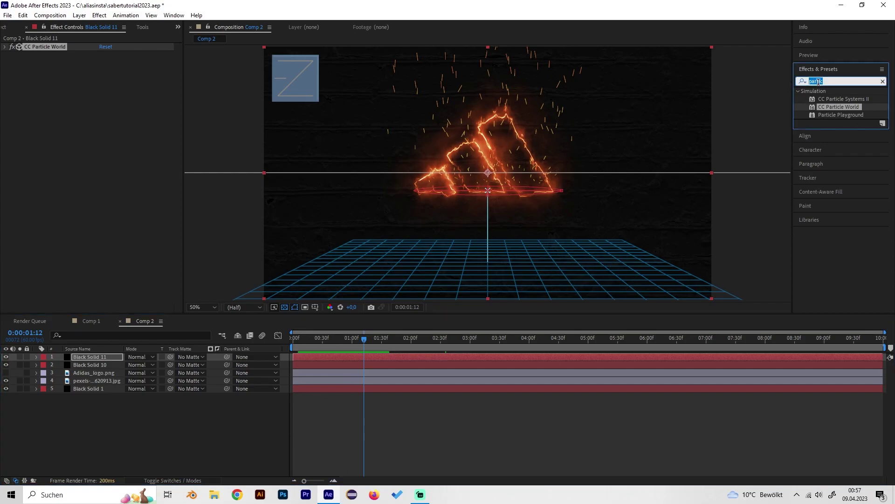
key("BackSpace")
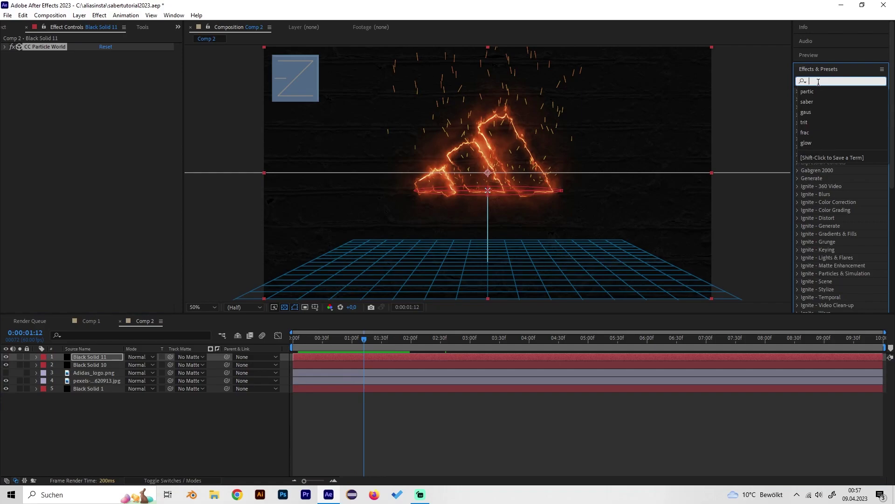
type("glow")
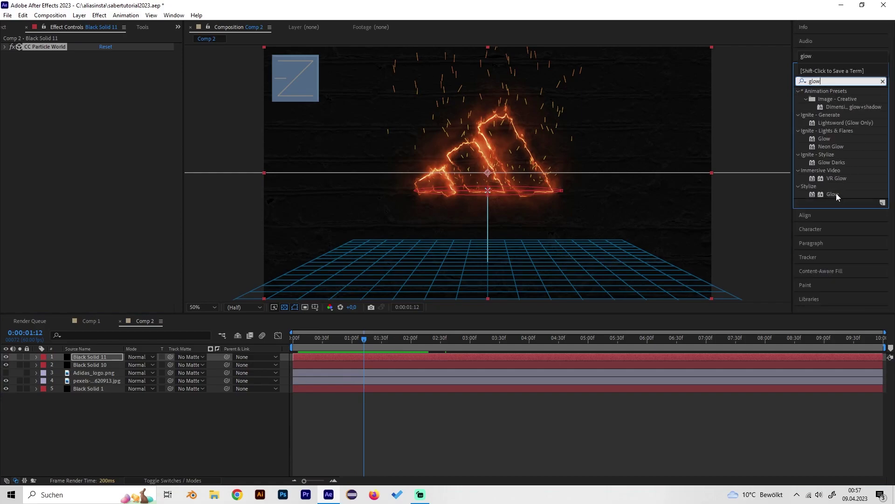
left_click_drag(836, 193, 159, 148)
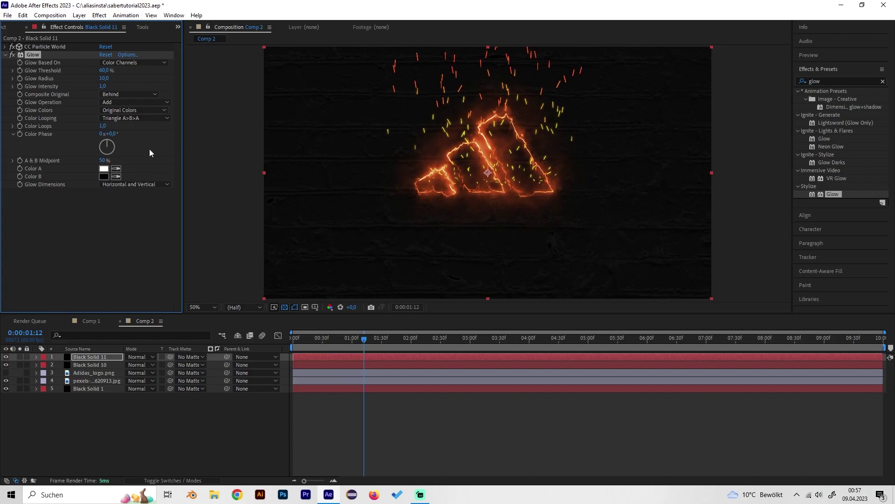
Step: Set the Glow Radius to 20 after trying 30, and check the sparks at 0:00:01:43
left_click(103, 78)
type("30")
key("Return")
left_click(103, 79)
type("20")
key("Return")
left_click_drag(327, 338, 348, 338)
left_click(394, 337)
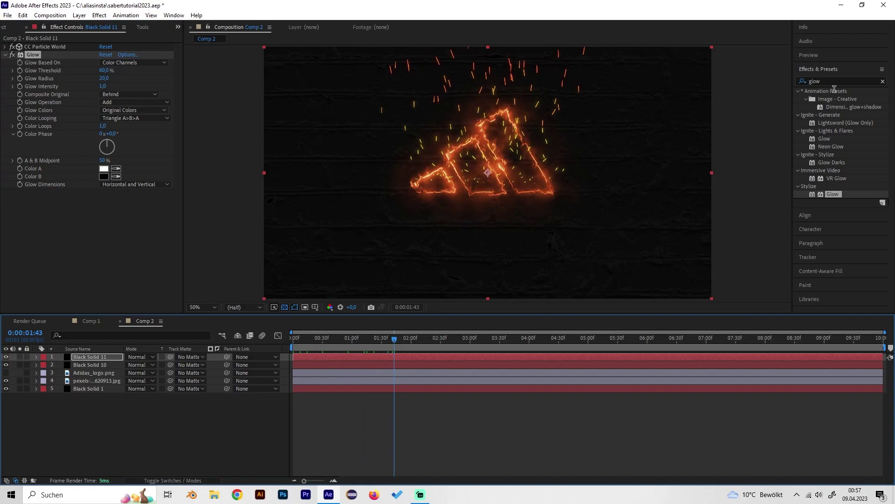
left_click(797, 82)
Step: Apply Fractal Noise to Black Solid 11 and set its Contrast to 200
type("fract")
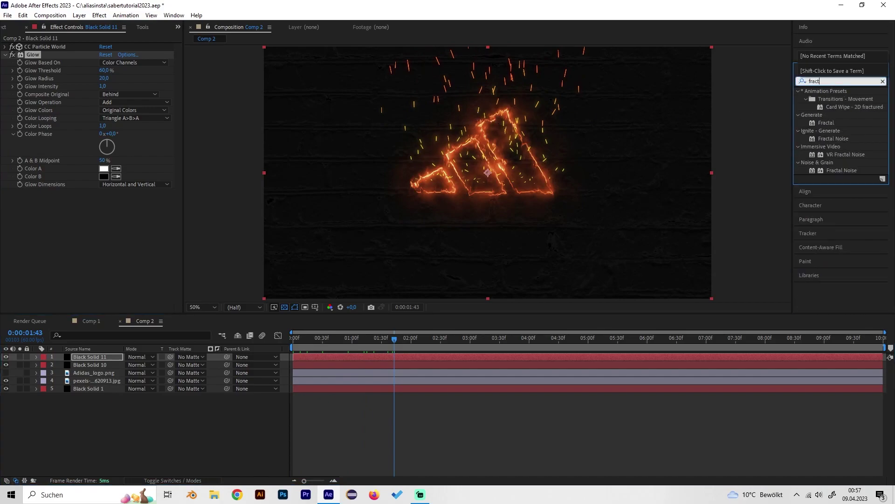
double_click(846, 171)
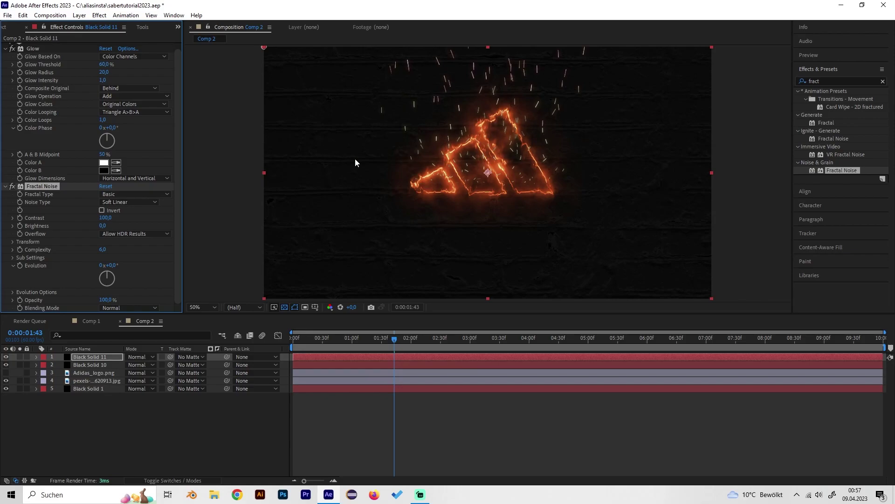
left_click(105, 218)
type("200")
key("Return")
left_click(108, 218)
left_click(176, 218)
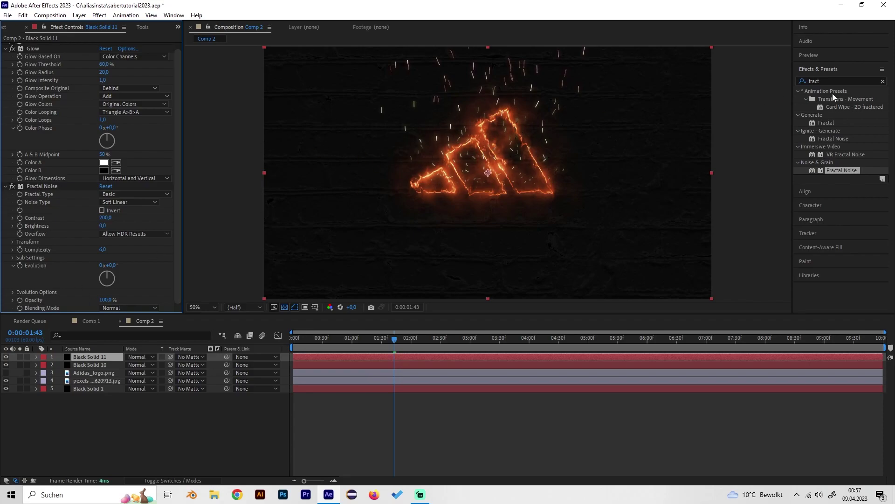
Step: Add Tritone to Black Solid 11 and set its Highlights to orange FF8625
left_click(826, 81)
key("BackSpace")
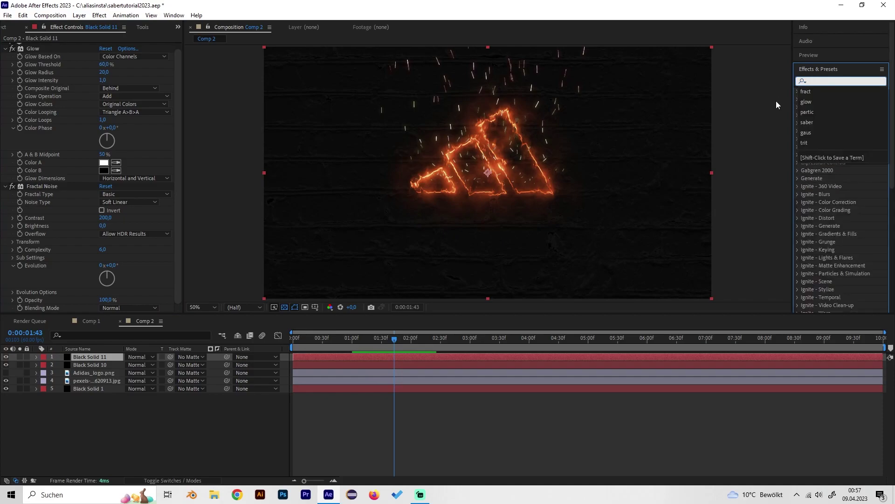
type("trit")
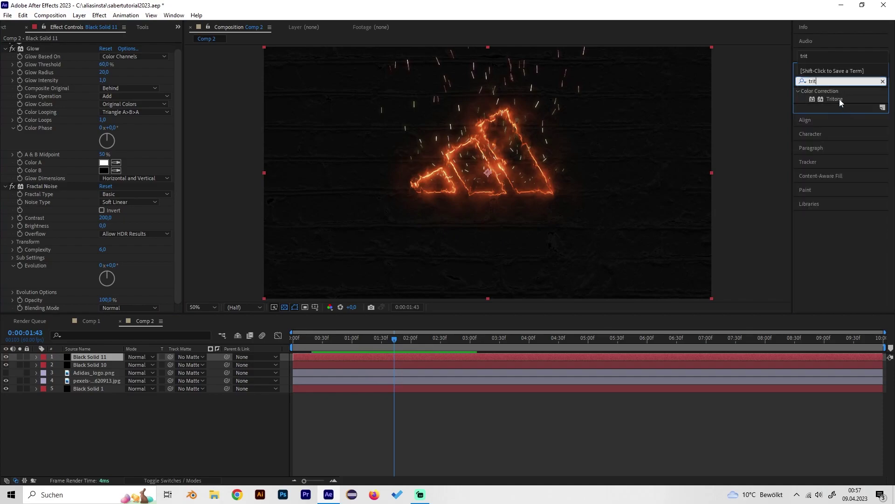
left_click_drag(840, 99, 120, 258)
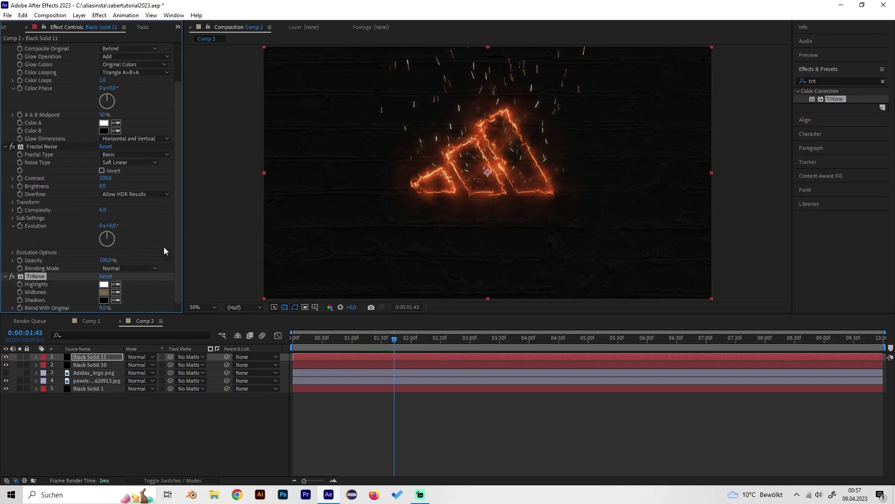
left_click(104, 284)
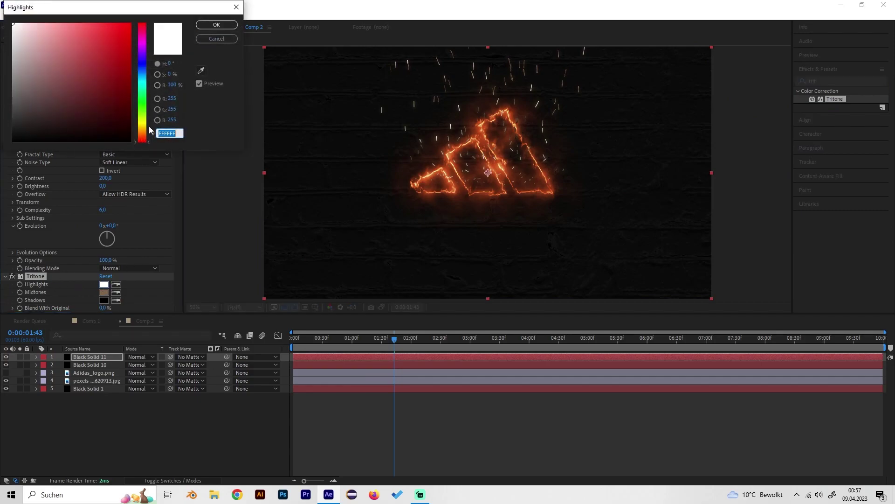
left_click(143, 133)
mouse_move(88, 65)
left_mouse_down()
mouse_move(99, 48)
mouse_move(93, 19)
mouse_move(126, 14)
left_mouse_up()
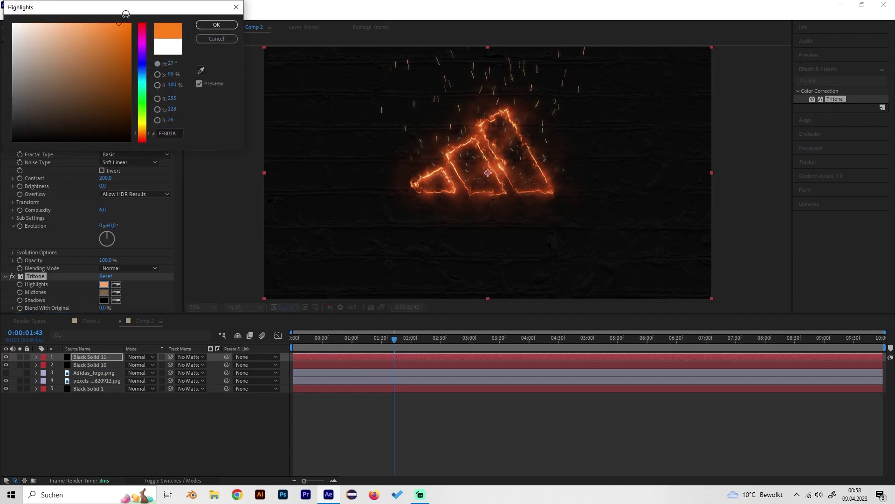
left_click(115, 22)
left_click(215, 25)
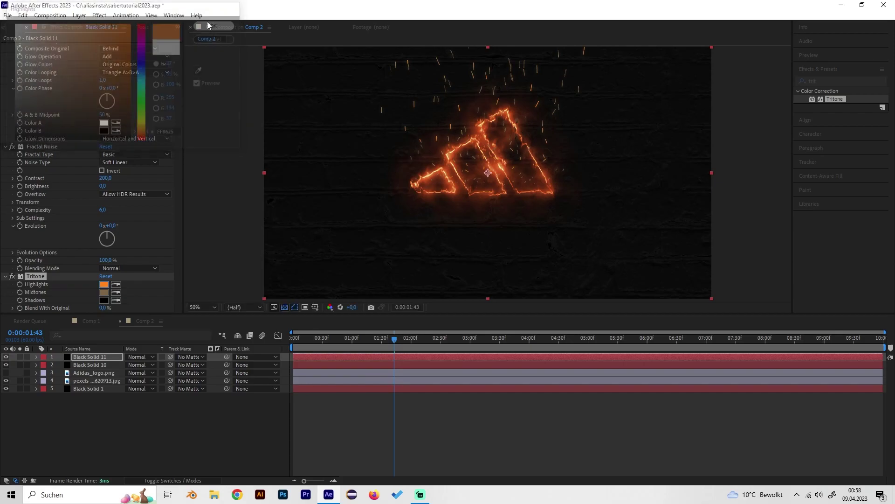
Step: Set Tritone Midtones to orange F98221 and Shadows to dark brown 5A3300
left_click(101, 293)
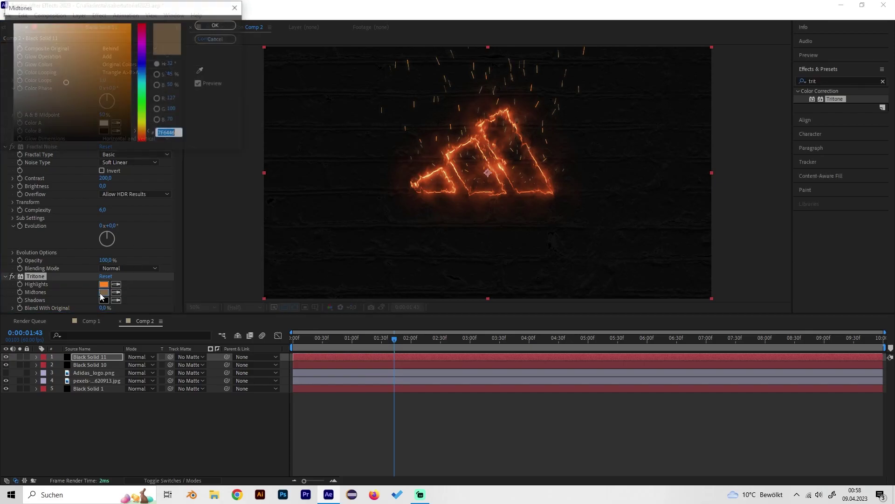
left_click(146, 134)
left_click_drag(108, 54, 115, 26)
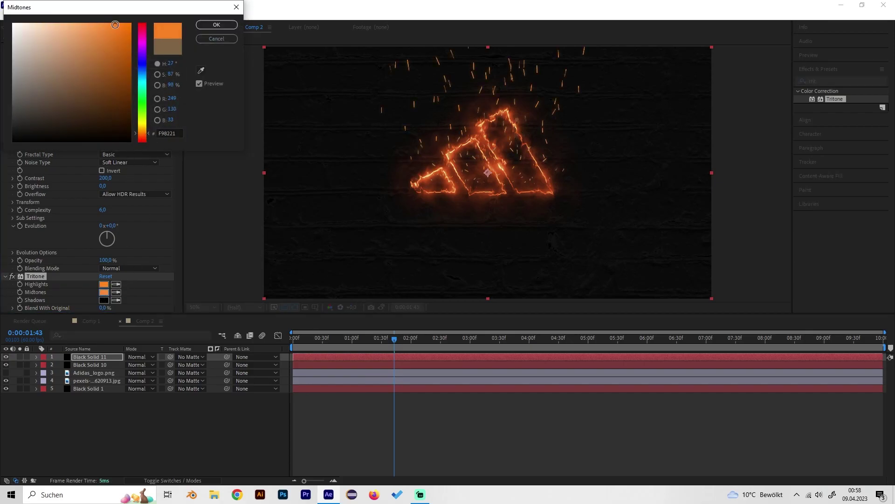
left_click(214, 25)
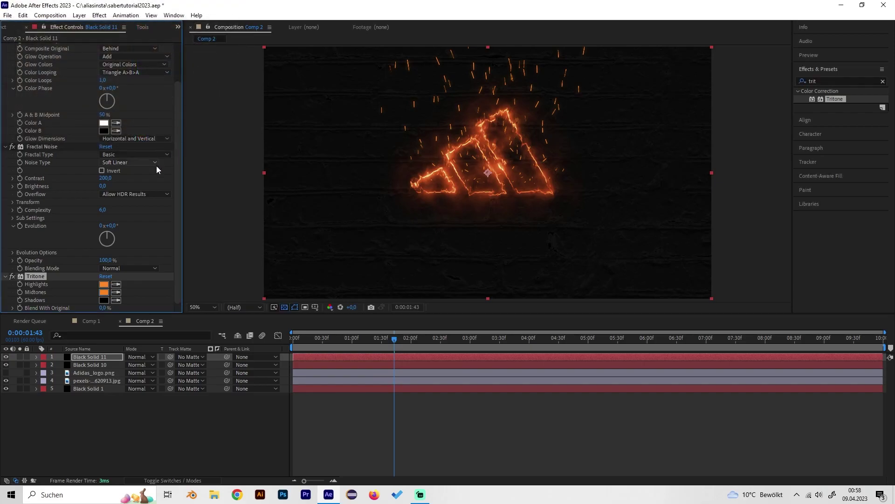
left_click(103, 300)
left_click(142, 131)
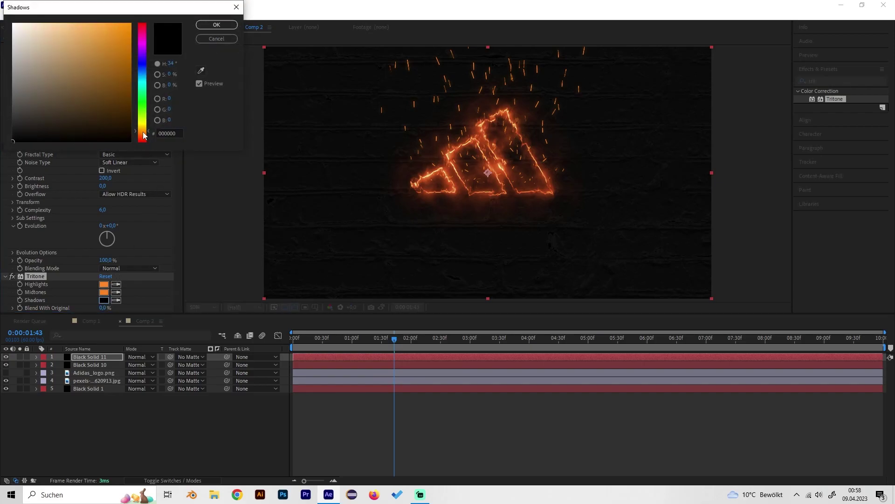
left_click(126, 102)
left_click_drag(138, 104, 139, 100)
left_click(217, 26)
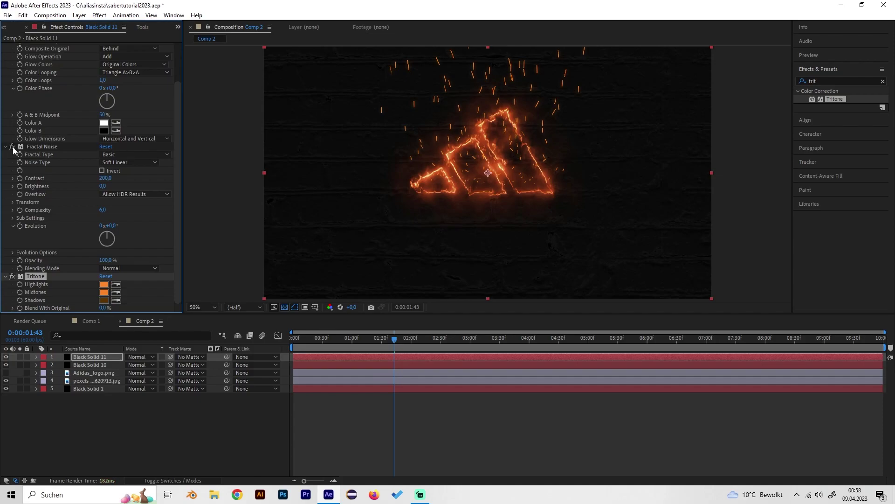
Step: Raise the Fractal Noise Contrast to 300
left_click(105, 178)
type("300")
key("Return")
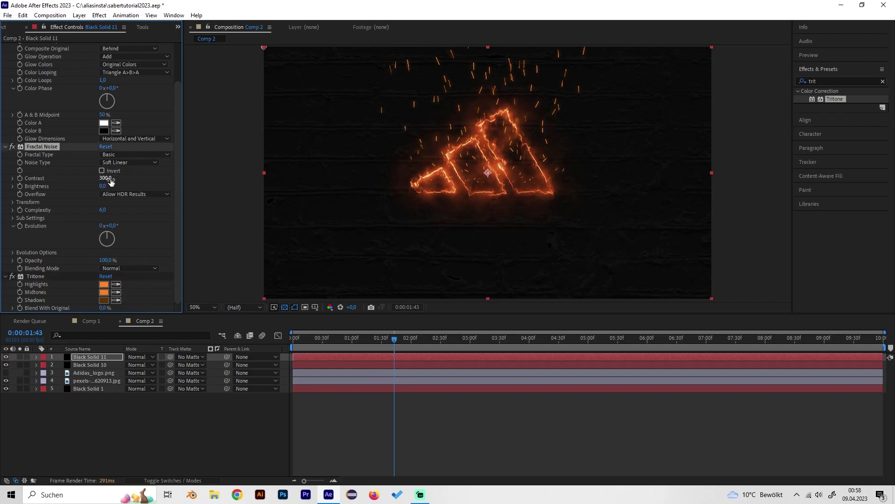
Step: Collapse Fractal Noise and apply Gaussian Blur to Black Solid 11
left_click(5, 147)
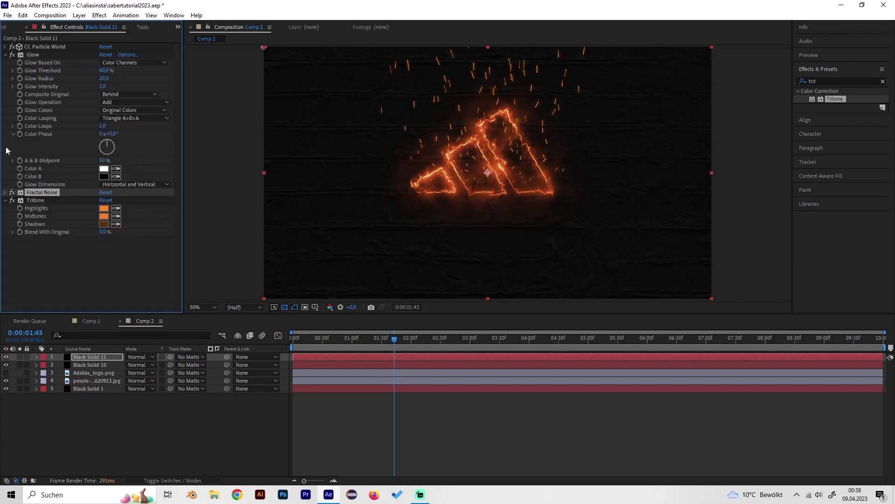
left_click(88, 356)
left_click(821, 81)
type("gaus")
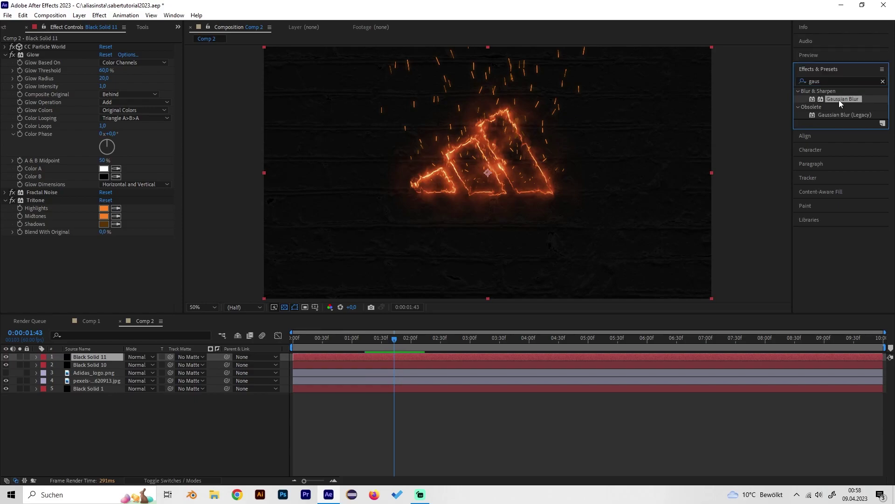
double_click(838, 99)
Step: Set the Gaussian Blur Blurriness to 6 and review the softened sparks
left_click(102, 248)
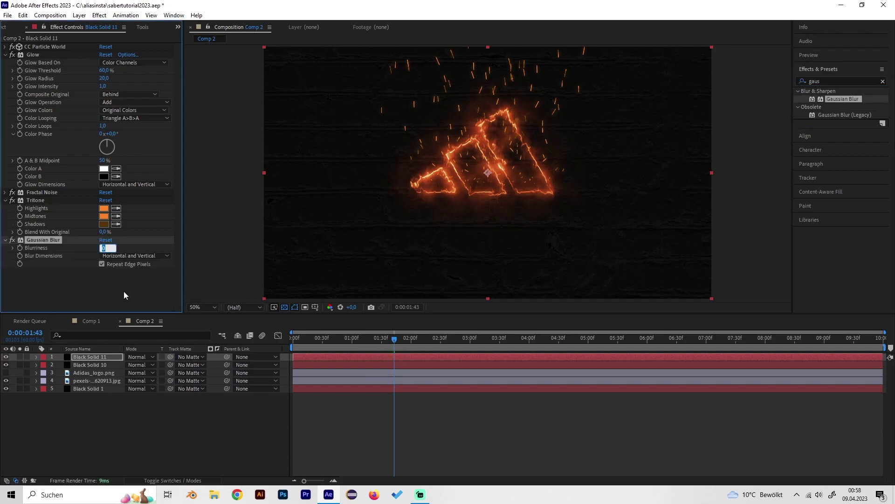
type("4")
key("Return")
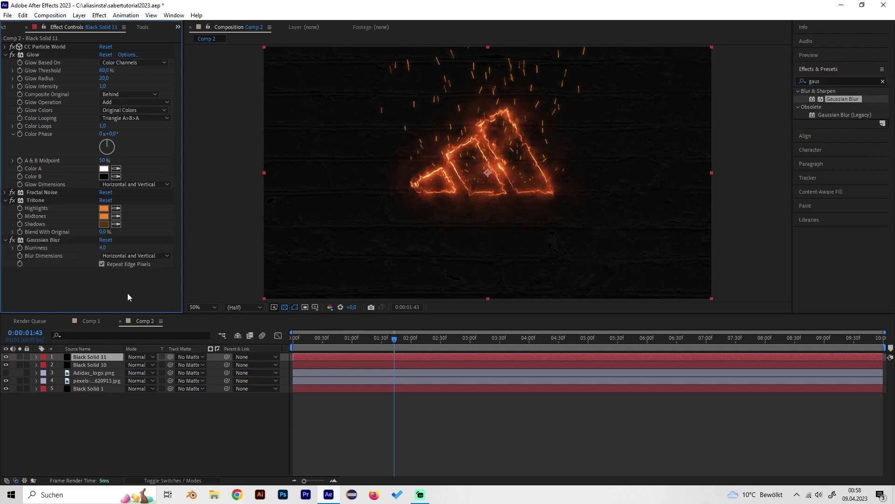
left_click(102, 247)
type("6")
key("Return")
left_click_drag(360, 339, 377, 340)
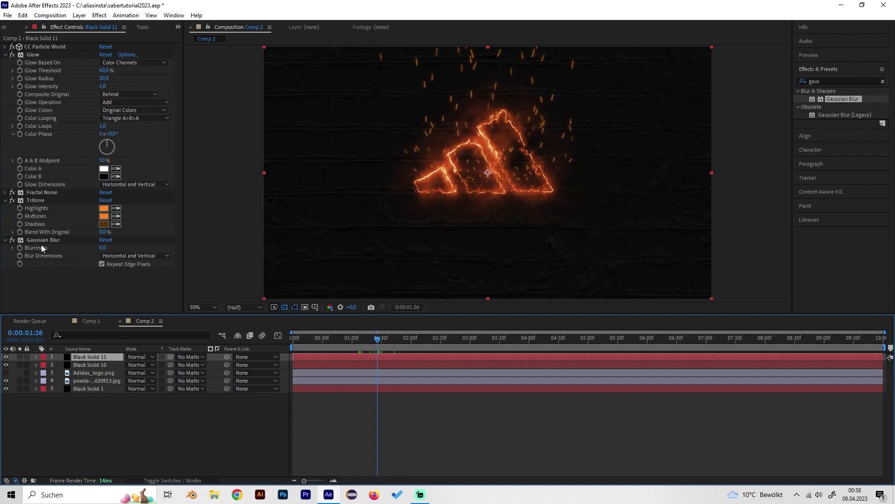
Step: Duplicate Black Solid 11 and turn off Gaussian Blur on the copy
left_click(86, 349)
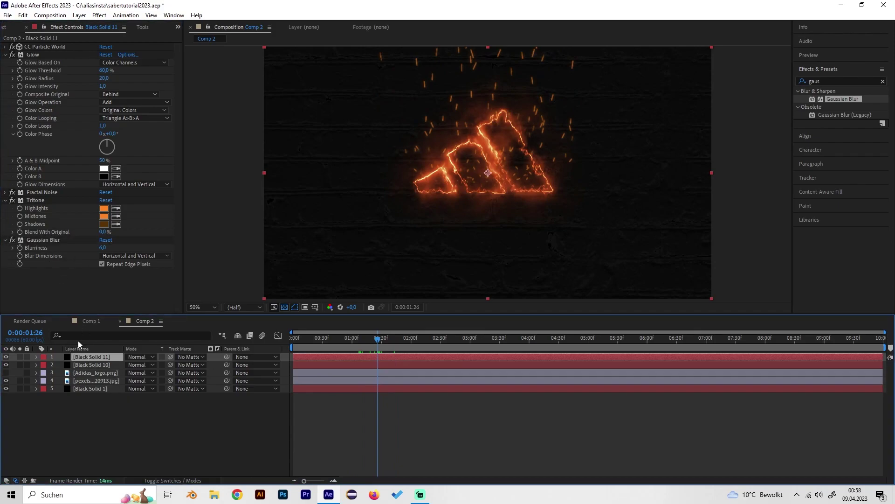
key("ctrl+d")
scroll(110, 308, "down", 6)
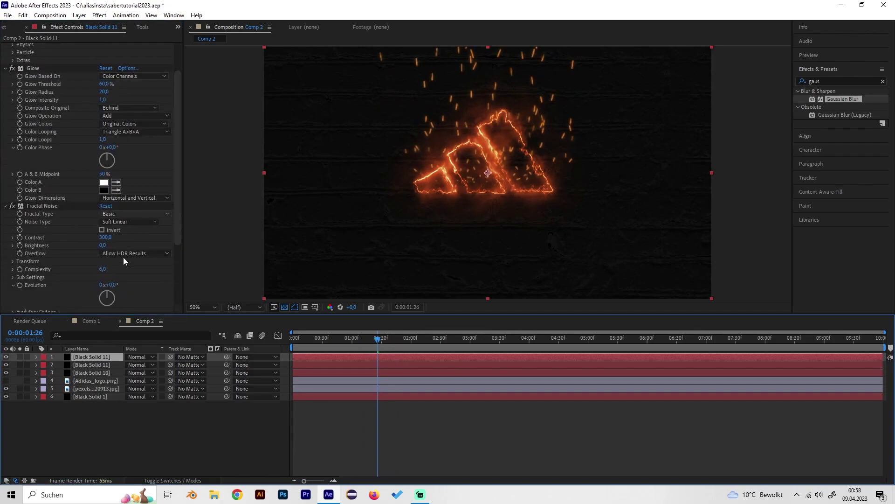
left_click(12, 284)
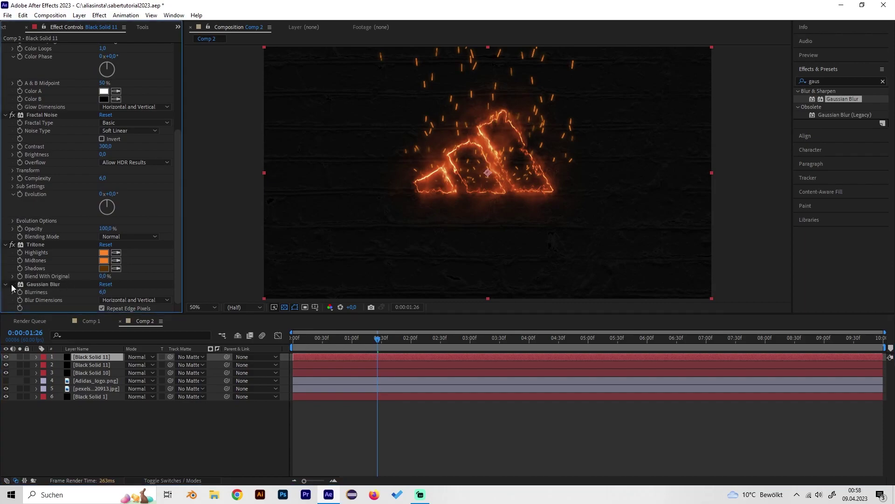
Step: Set the top sparks copy's Opacity to 50% and review the result
left_click(102, 357)
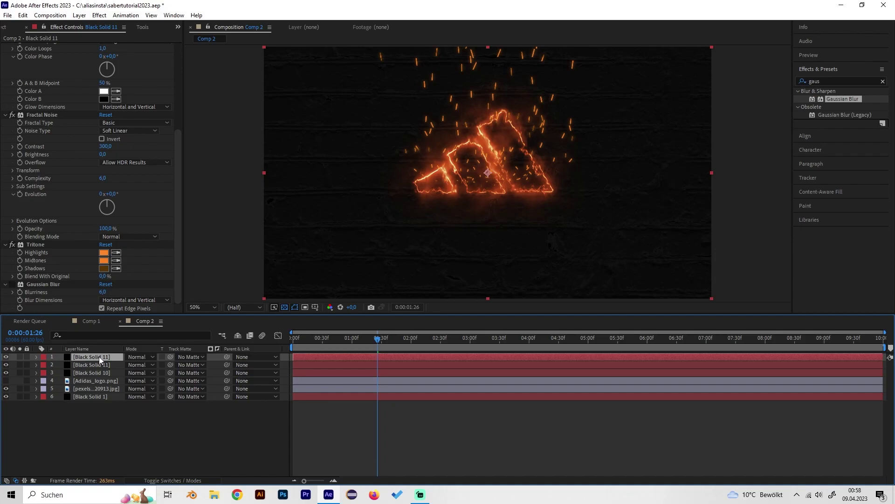
key("t")
left_click(133, 364)
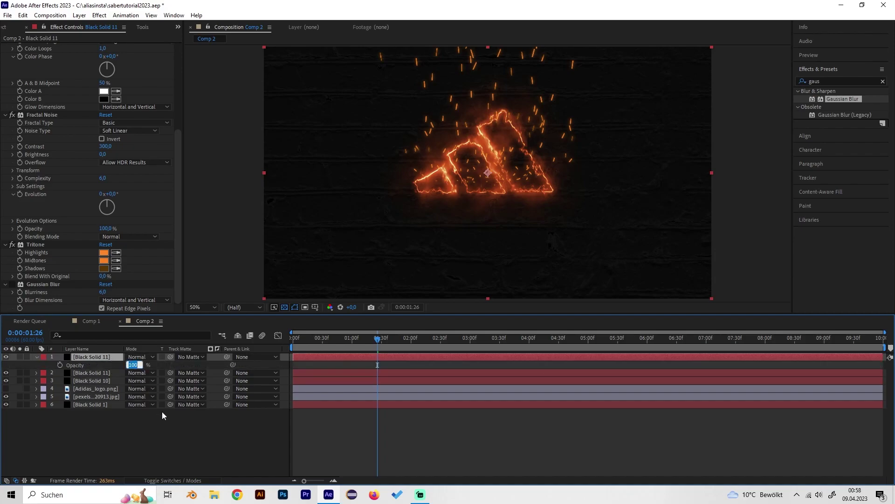
type("55")
key("BackSpace")
type("0")
key("Return")
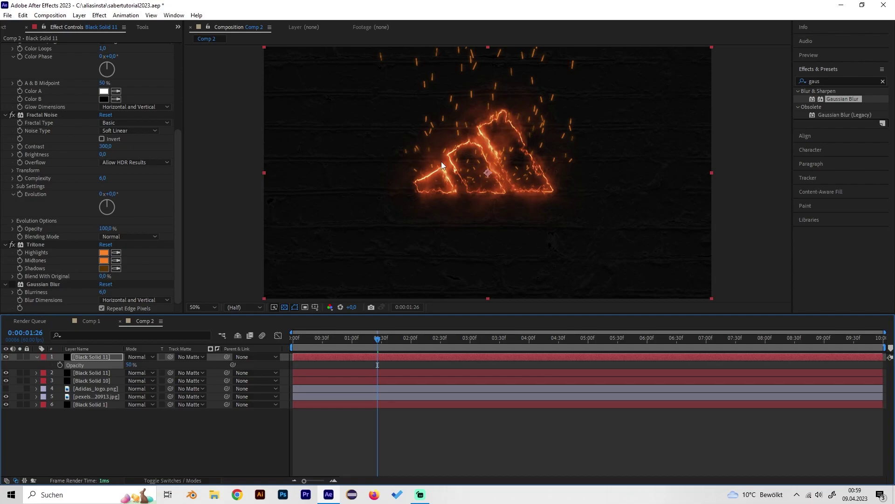
left_click_drag(379, 345, 522, 344)
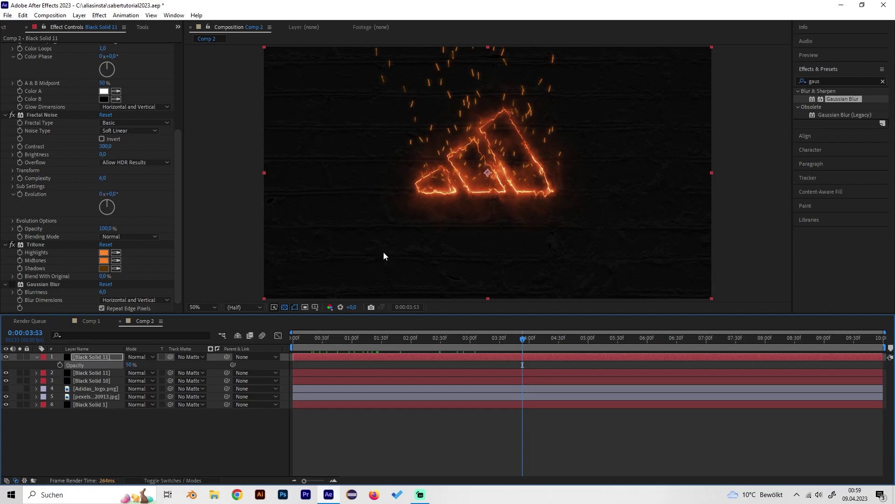
left_click(96, 322)
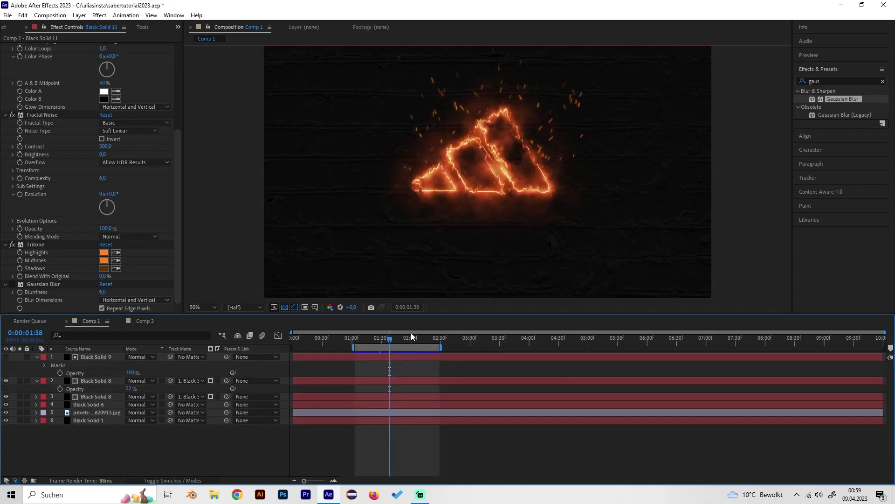
left_click(373, 338)
key("space")
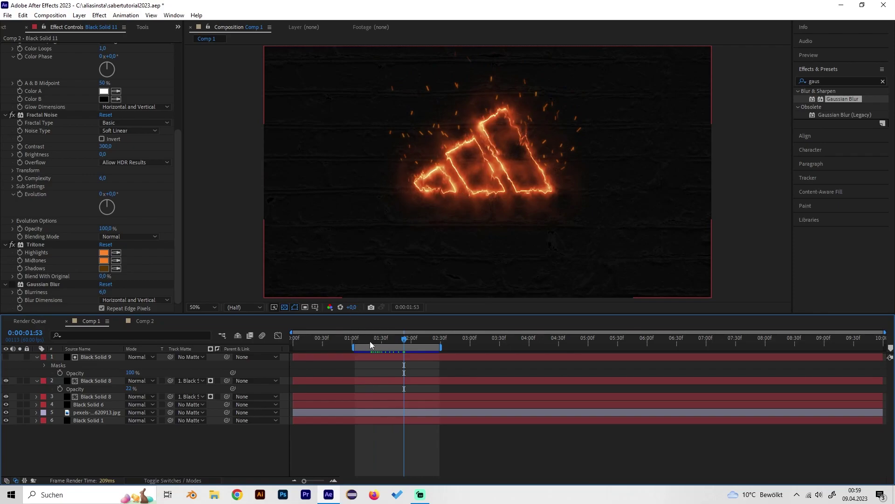
mouse_move(370, 338)
left_mouse_down()
mouse_move(363, 339)
mouse_move(391, 338)
mouse_move(372, 338)
left_mouse_up()
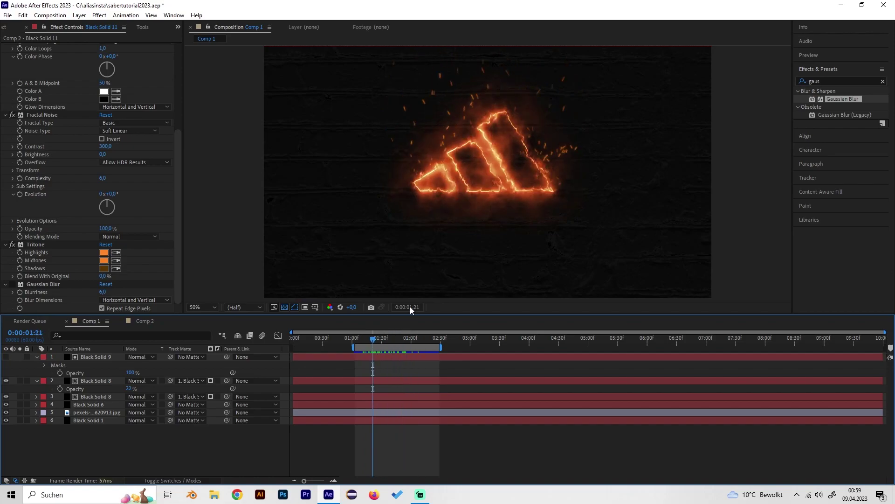
left_click(146, 321)
left_click(468, 339)
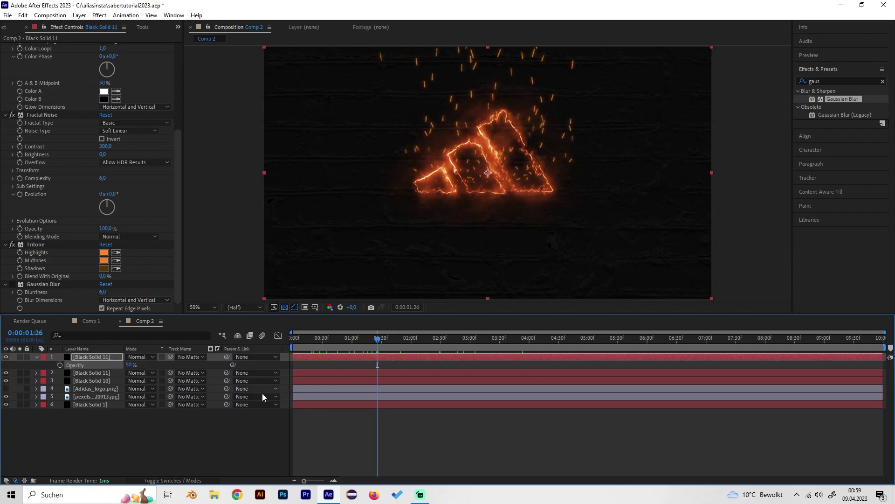
Step: Add a new black solid, Black Solid 12, on top at 11% opacity
right_click(162, 433)
mouse_move(187, 313)
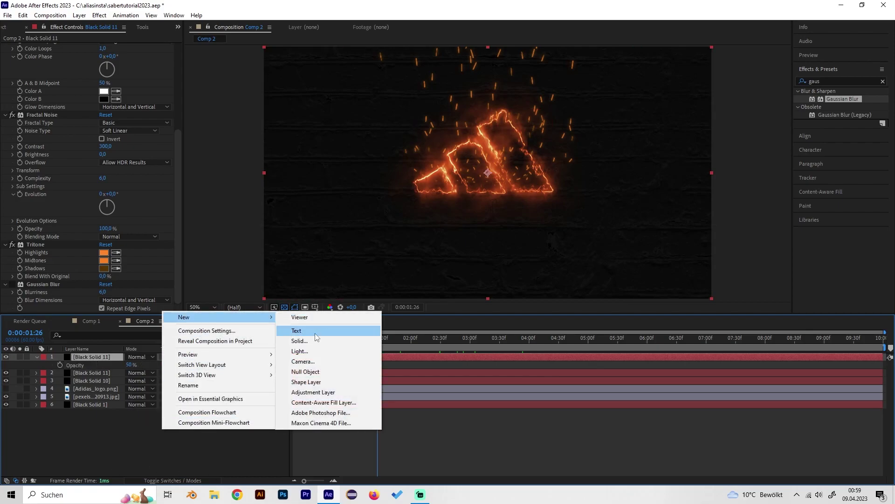
left_click(315, 343)
left_click(155, 192)
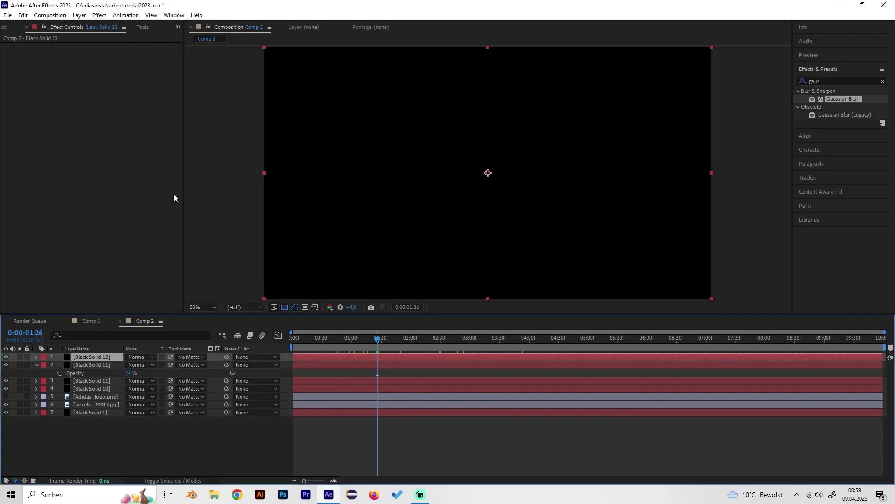
type("t")
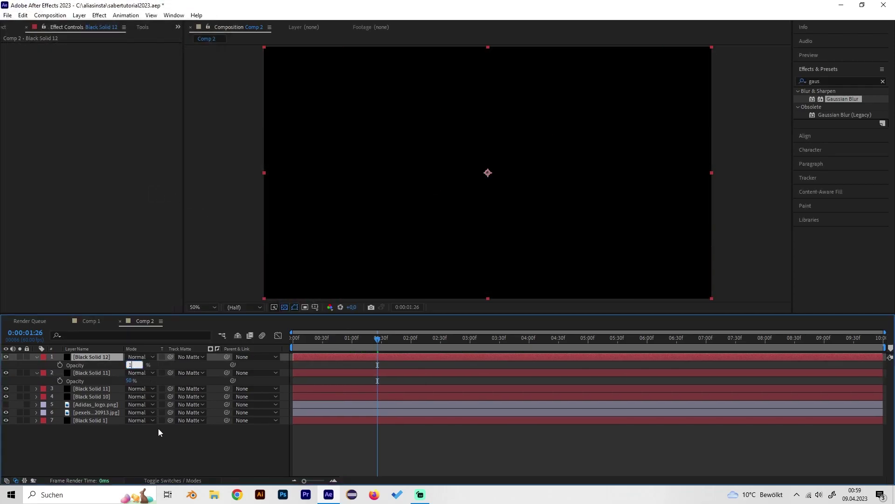
type("1")
left_click(164, 433)
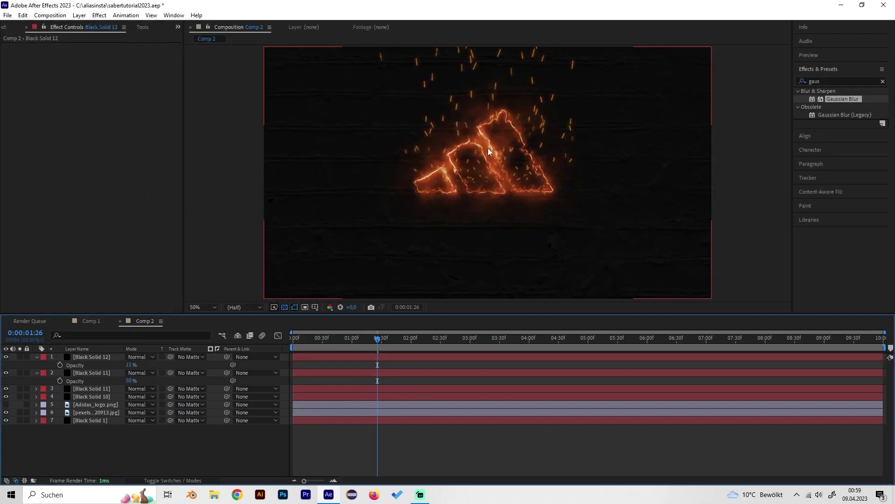
Step: With the Pen tool, place points at the logo's corners and apex
left_click(142, 27)
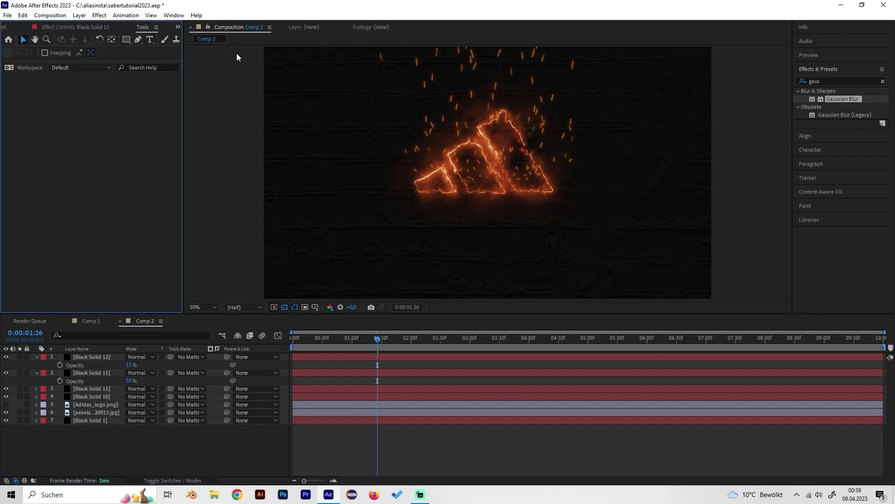
left_click(138, 40)
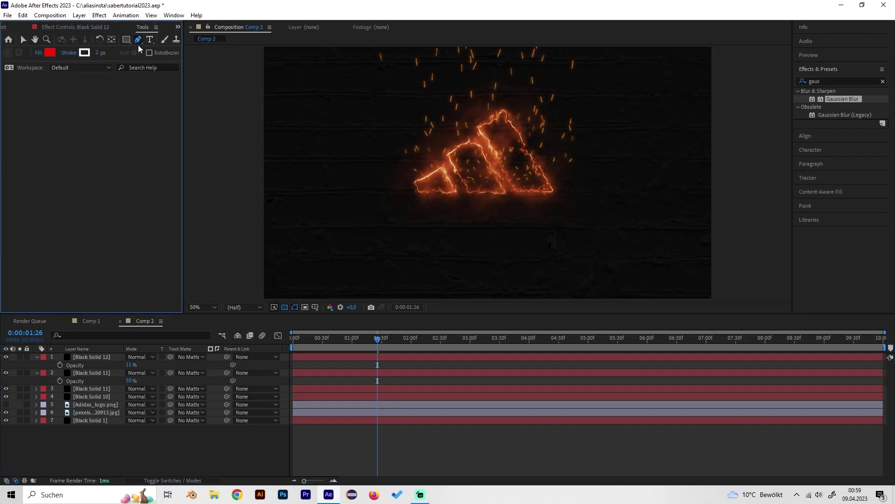
left_click(415, 182)
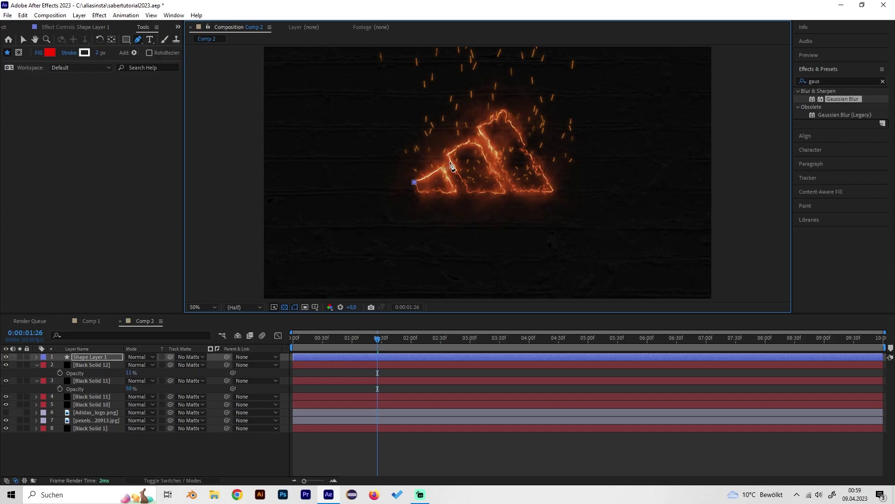
left_click(478, 136)
left_click(504, 111)
left_click(553, 190)
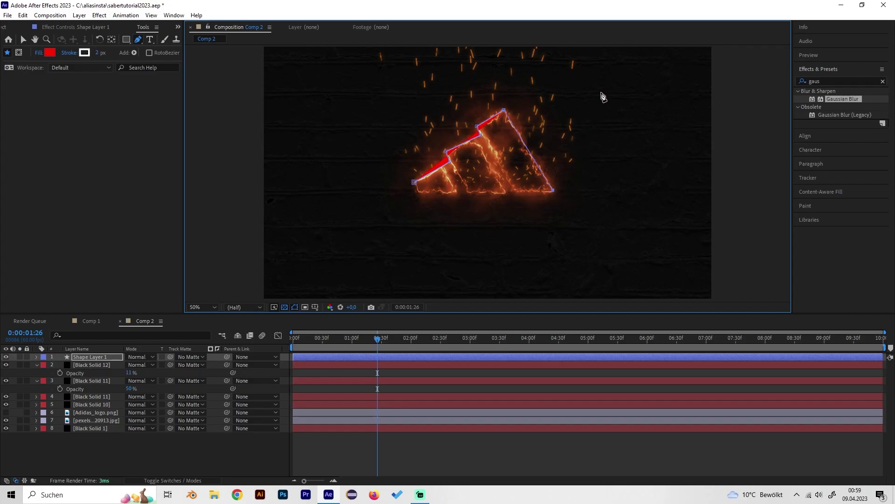
Step: Extend the shape high above the logo, close it, and hide Shape Layer 1
key("comma")
left_click(542, 102)
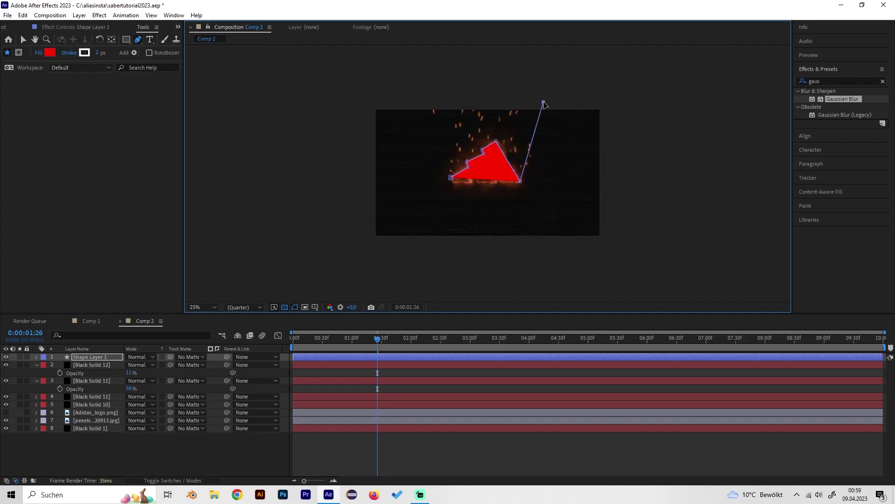
left_click(430, 103)
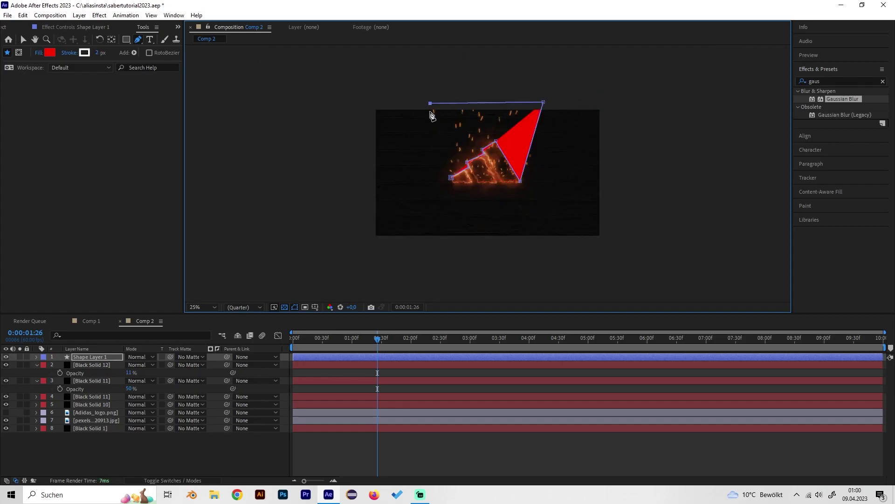
left_click(451, 178)
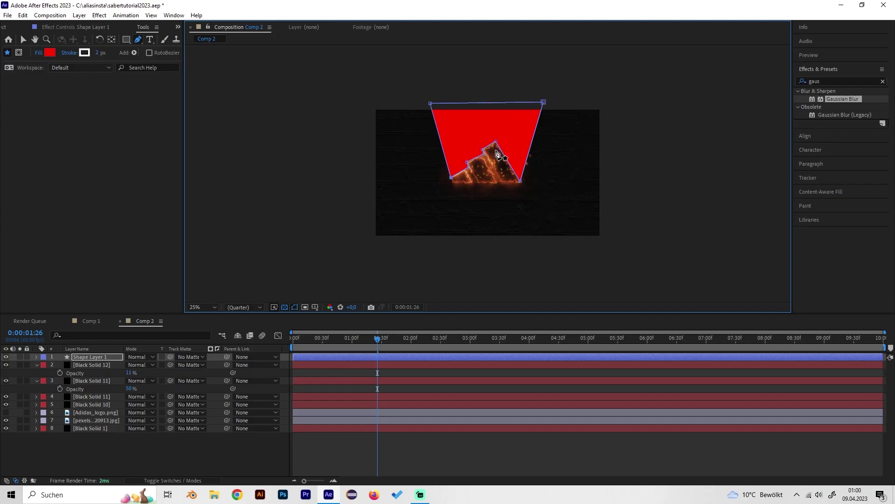
key("period")
left_click(90, 357)
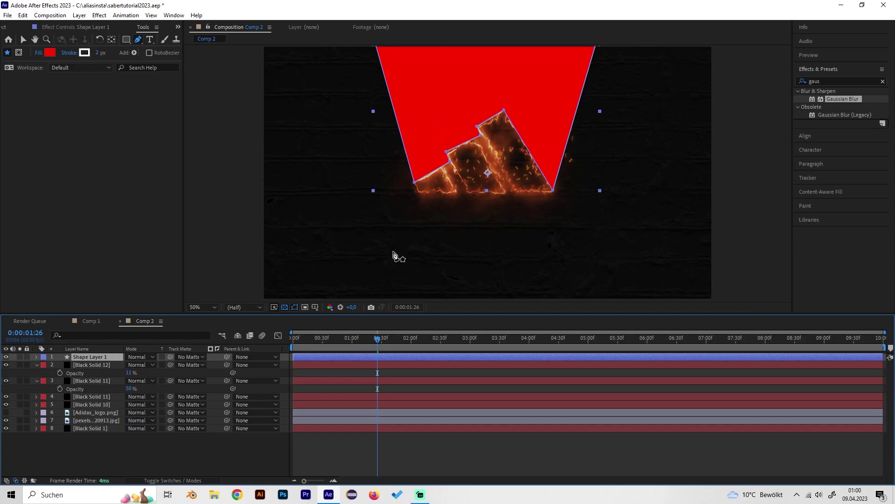
left_click(6, 357)
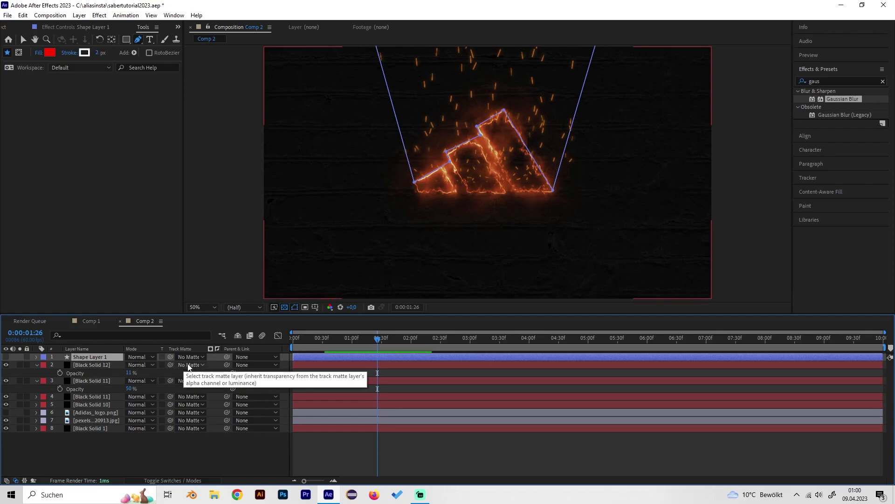
Step: Set the Track Matte of Black Solid 12 and the upper Black Solid 11 to Shape Layer 1
left_click(111, 366)
left_click(190, 365)
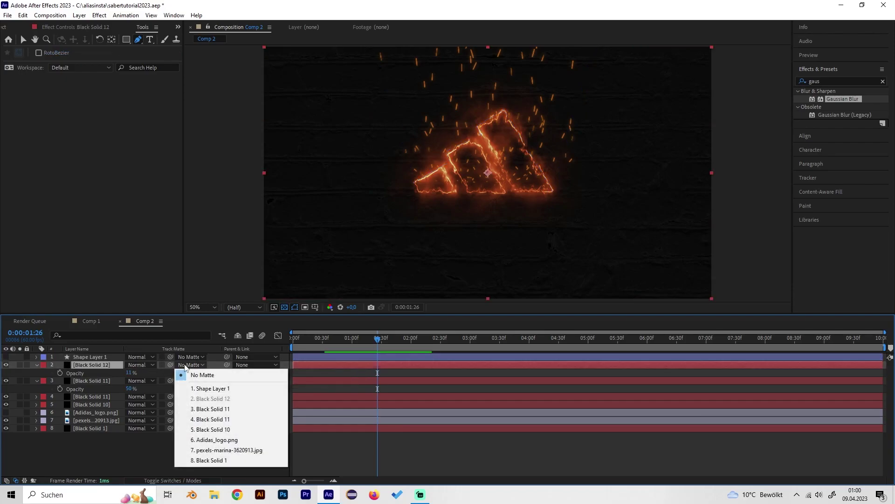
left_click(208, 390)
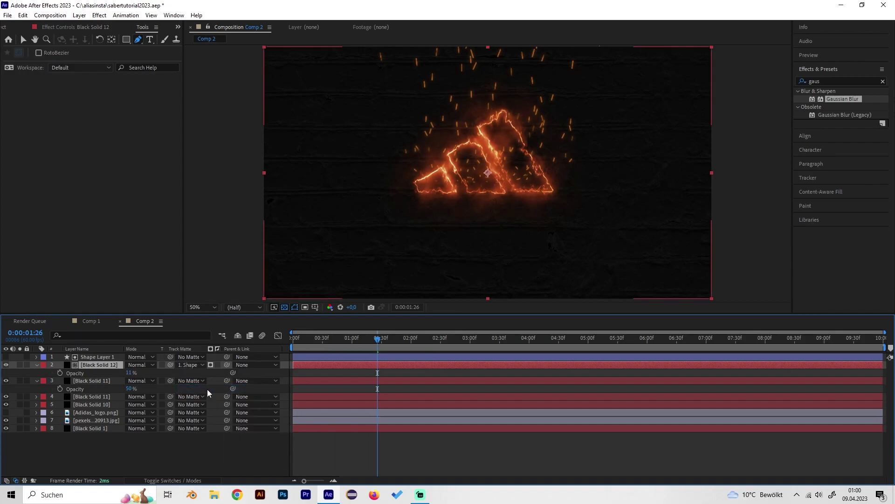
left_click(102, 380)
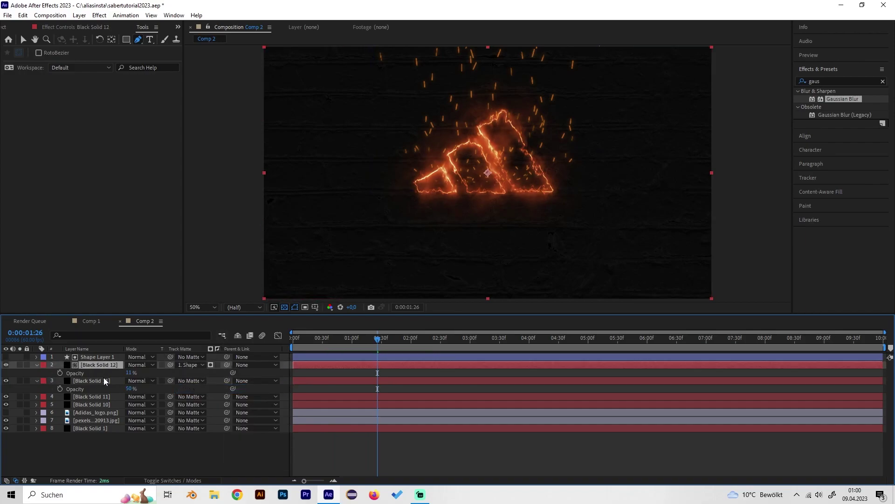
left_click(190, 380)
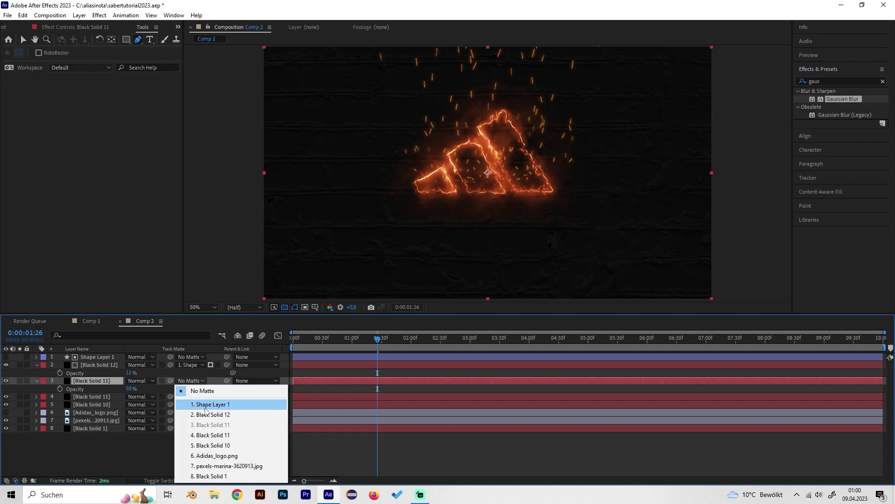
left_click(205, 405)
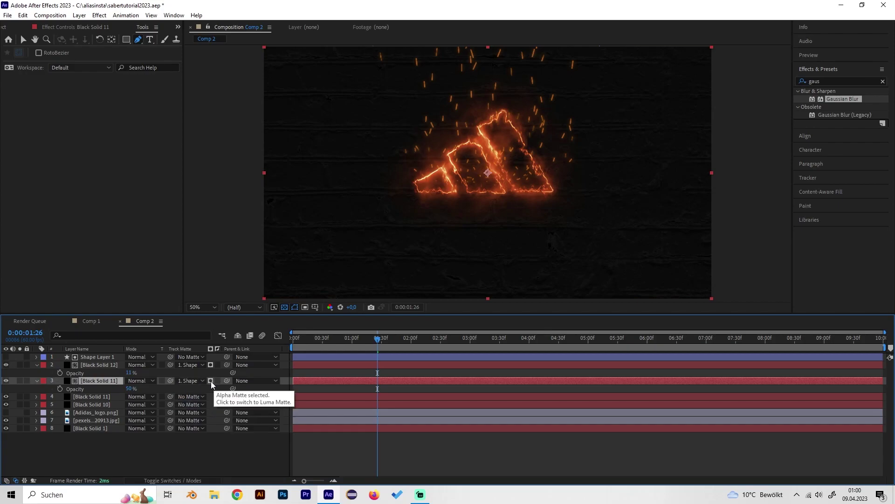
left_click(51, 371)
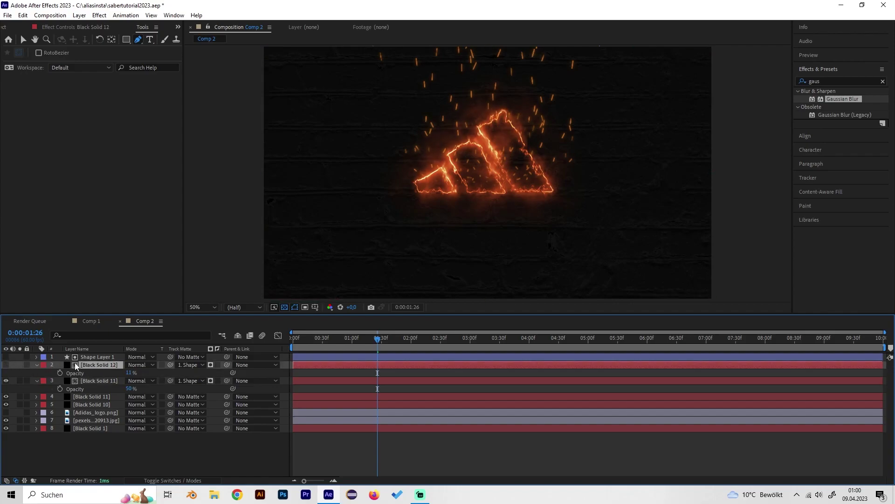
left_click(74, 27)
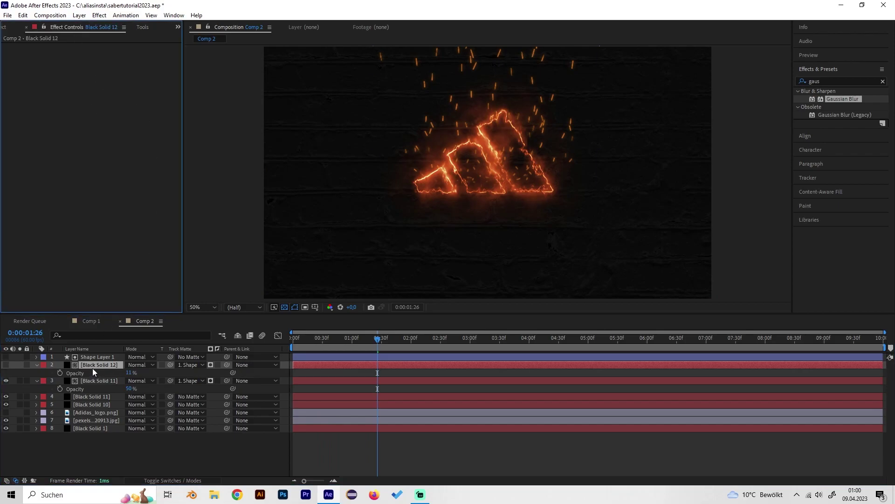
Step: Delete the Black Solid 12 layer
left_click(92, 366)
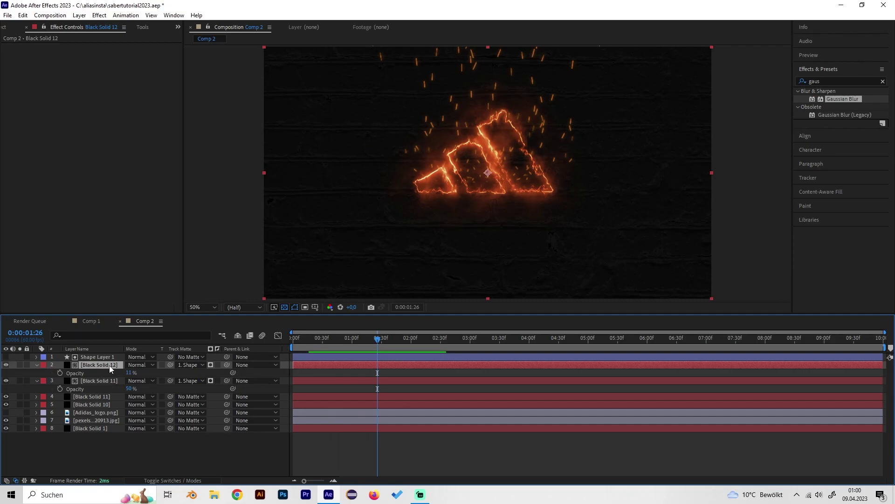
key("Delete")
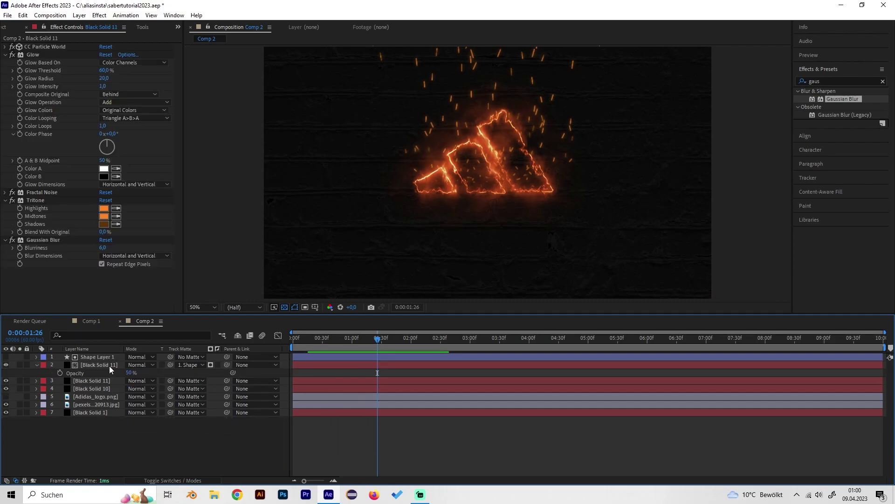
left_click(192, 365)
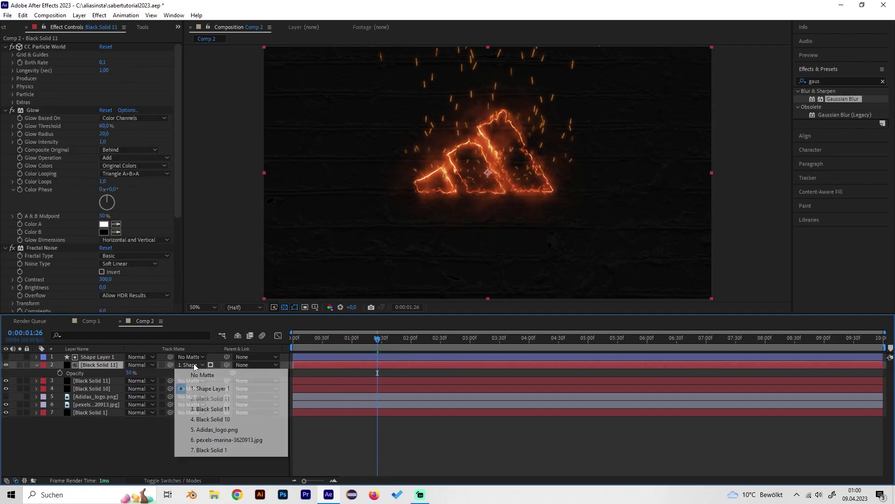
left_click(105, 381)
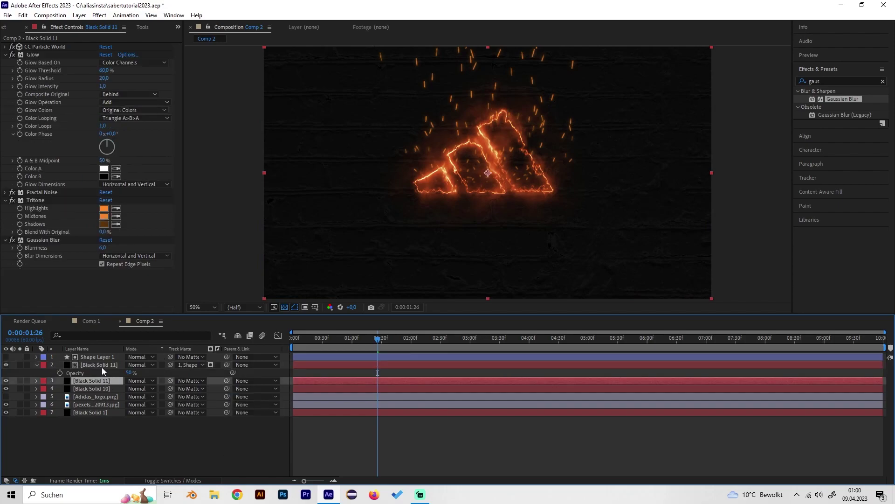
Step: Set the lower Black Solid 11's Track Matte to Shape Layer 1
left_click(102, 367)
left_click(104, 379)
left_click(202, 381)
left_click(209, 402)
Step: Scrub back to the start to preview sparks rising only above the logo
mouse_move(294, 339)
left_mouse_down()
mouse_move(278, 354)
mouse_move(580, 345)
mouse_move(258, 353)
mouse_move(294, 348)
left_mouse_up()
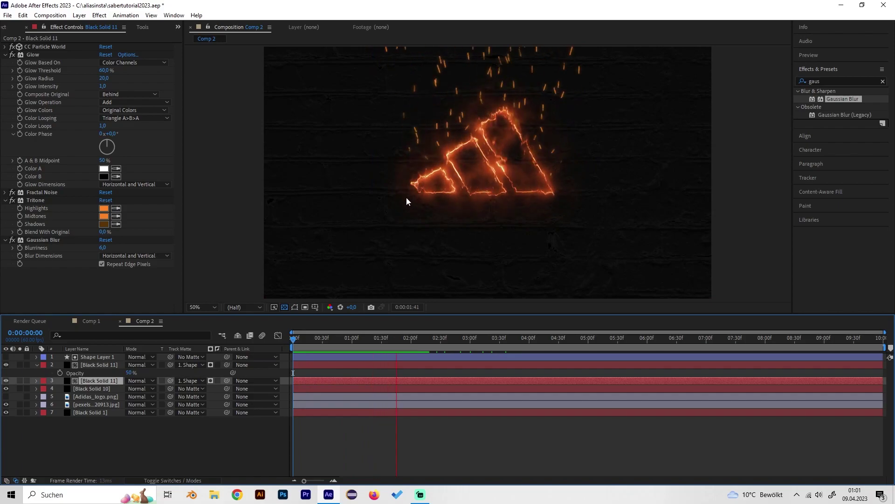